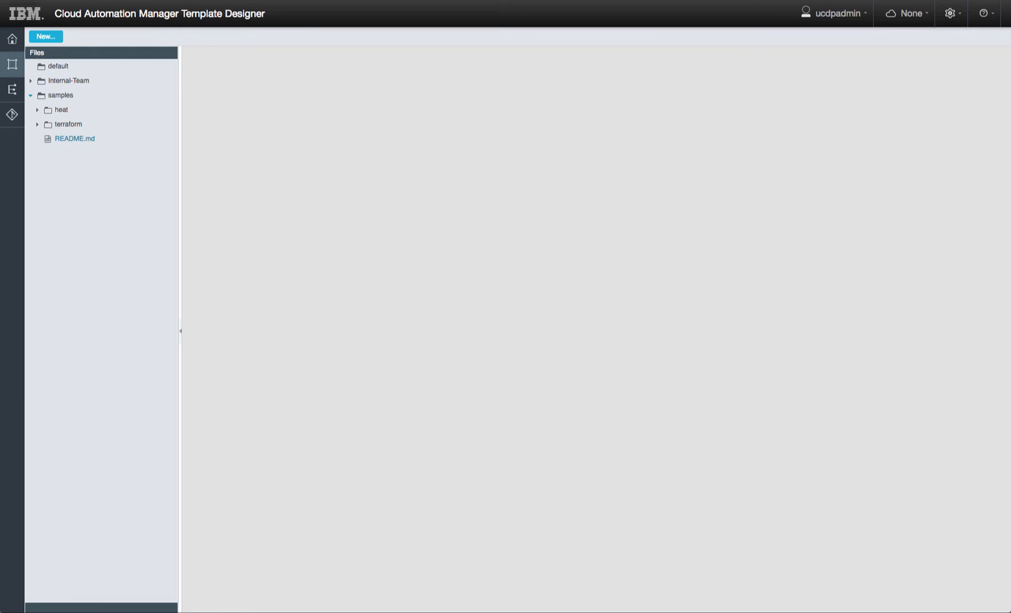
- Create a new project named aix-powervc under the samples folder
left_click(166, 97)
mouse_move(190, 102)
left_click(245, 104)
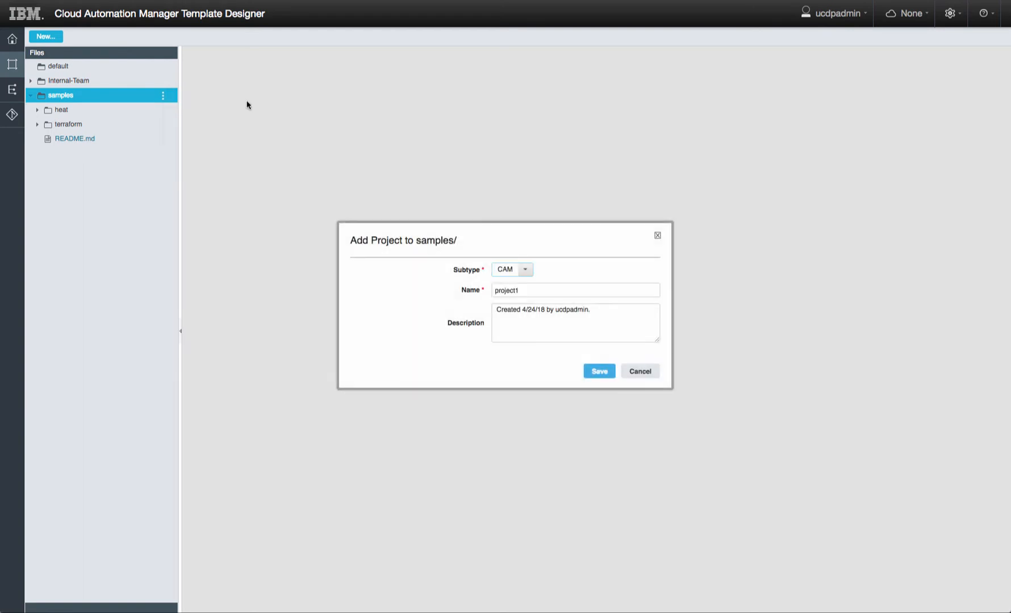
double_click(532, 290)
type("al")
type("x-powervc")
left_click(599, 372)
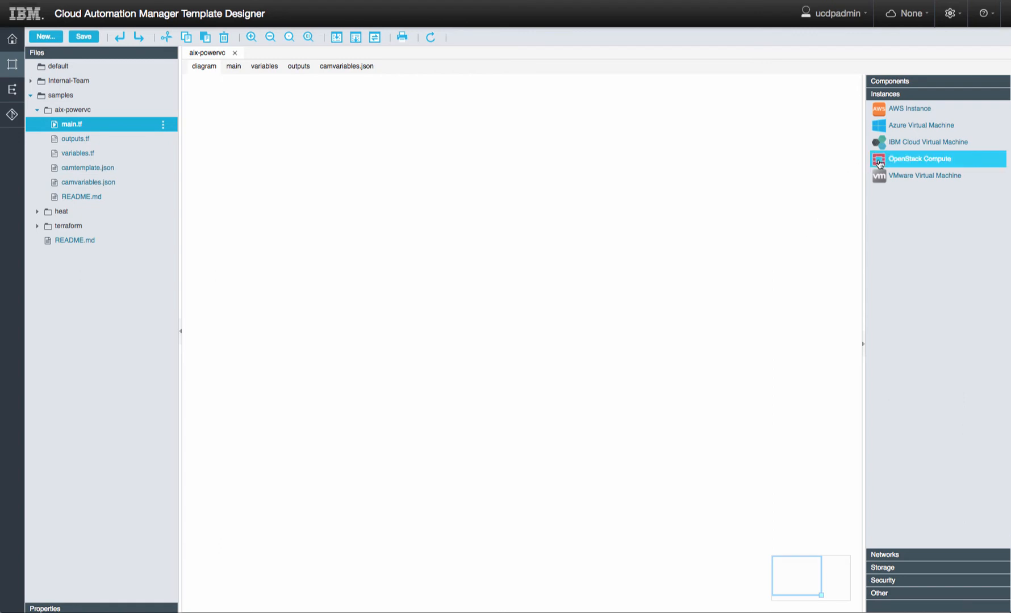
- Place two OpenStack Compute instances named web-server and db-server on the canvas
left_click_drag(879, 163, 356, 271)
type("web-s")
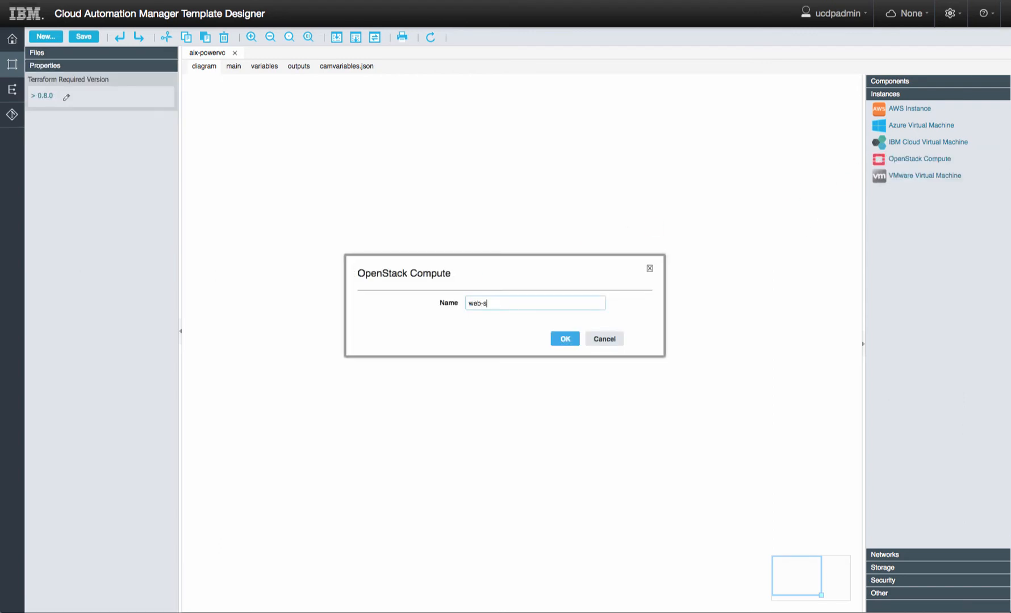
type("erver")
key("Return")
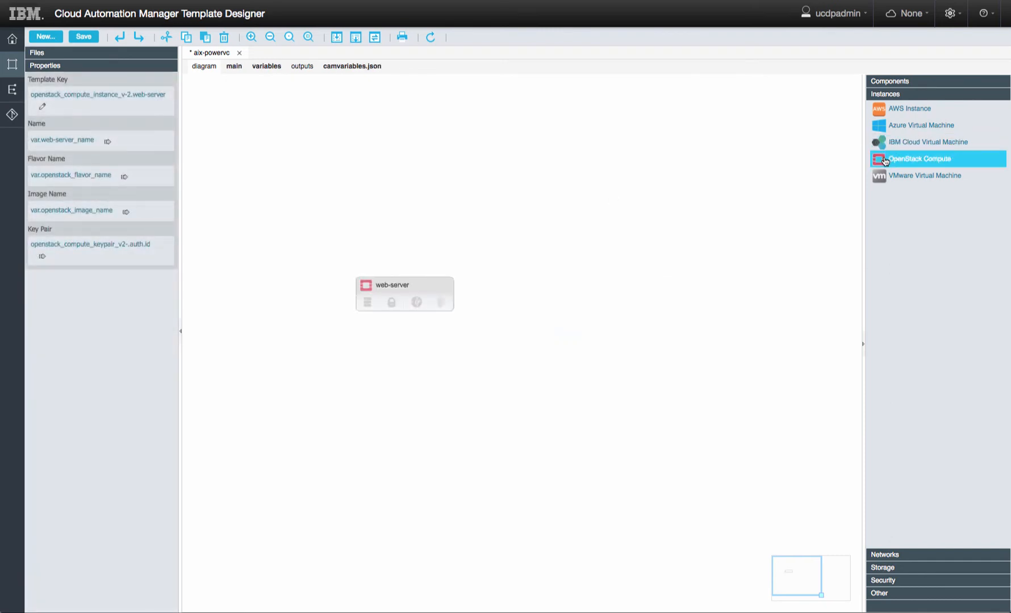
left_click_drag(884, 161, 523, 274)
type("d")
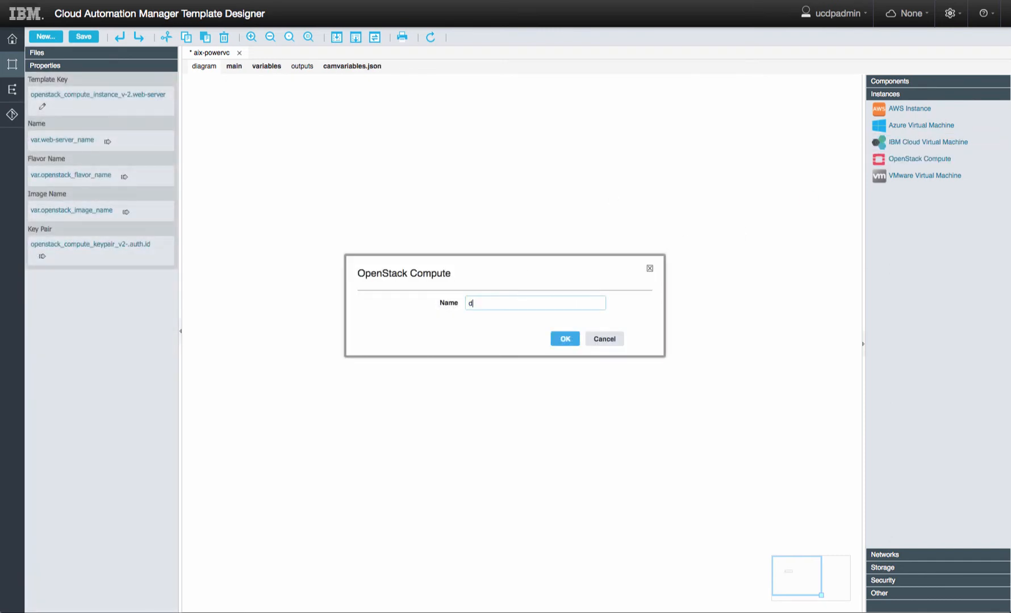
type("b-server")
key("Return")
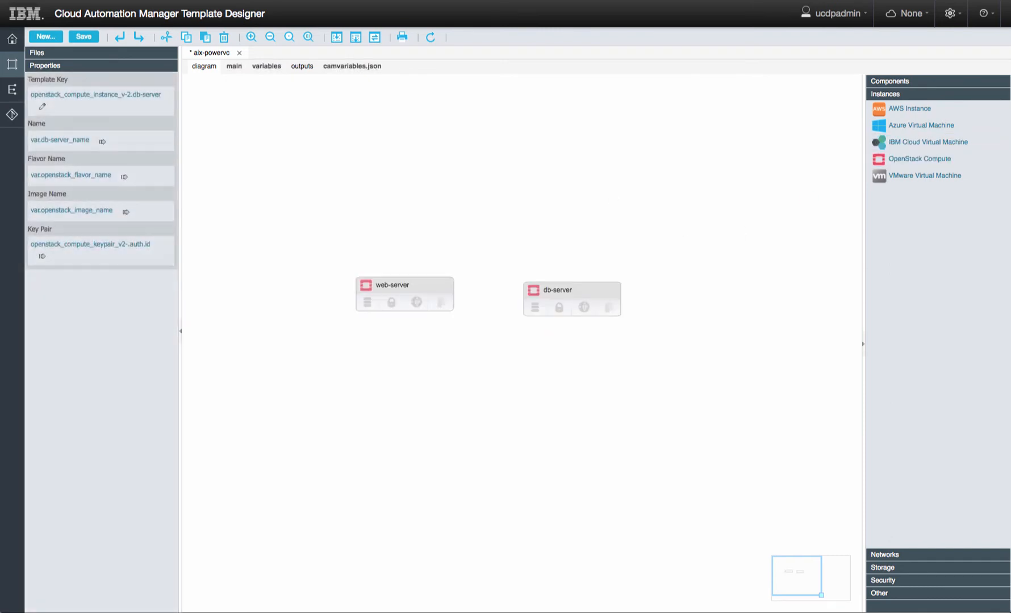
- Add an openstack_network reference network, attach both servers to it, and save the template
left_click(889, 555)
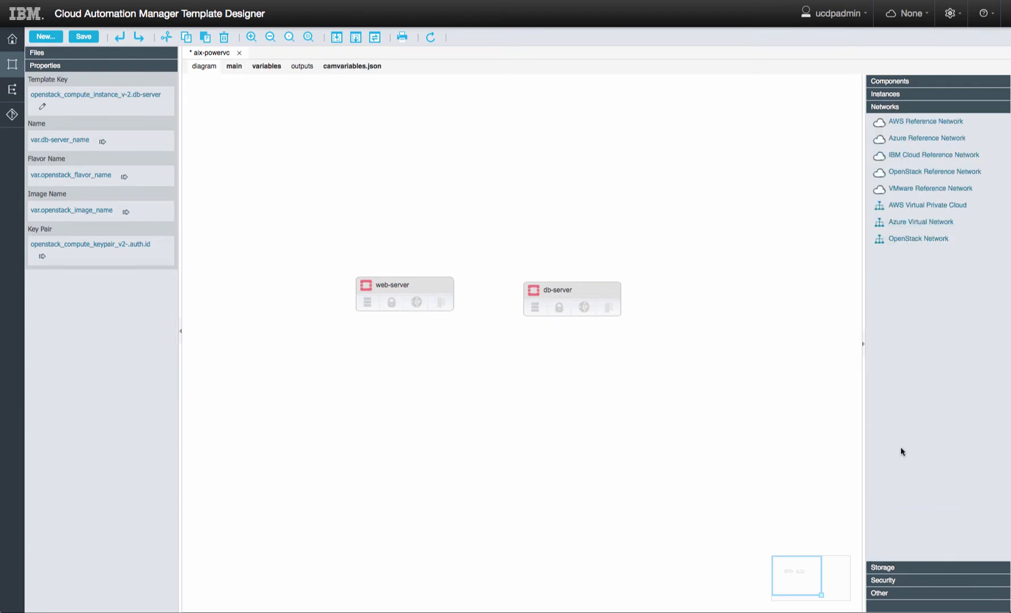
left_click_drag(873, 177, 383, 132)
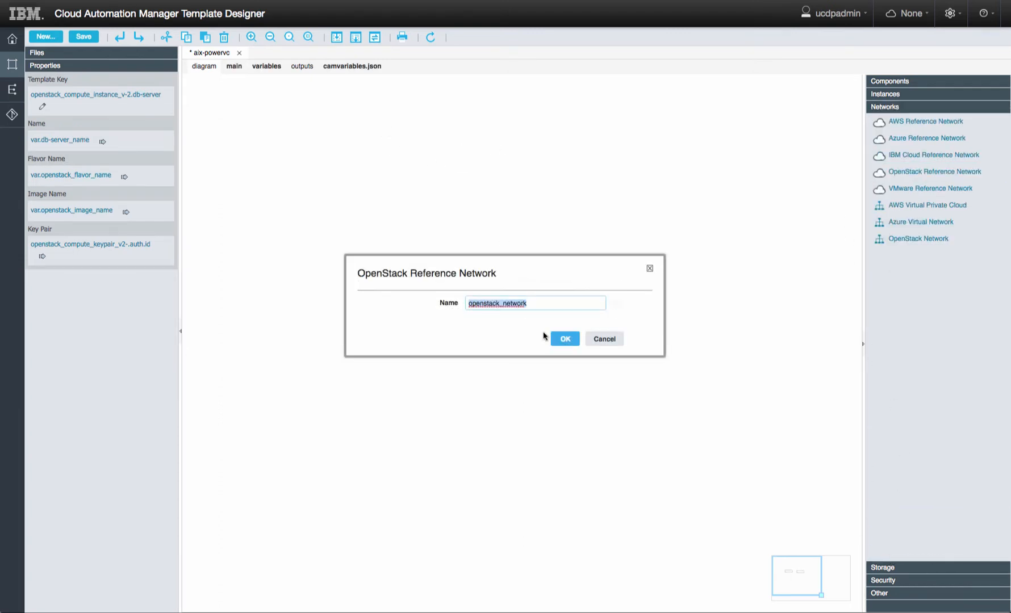
left_click(565, 338)
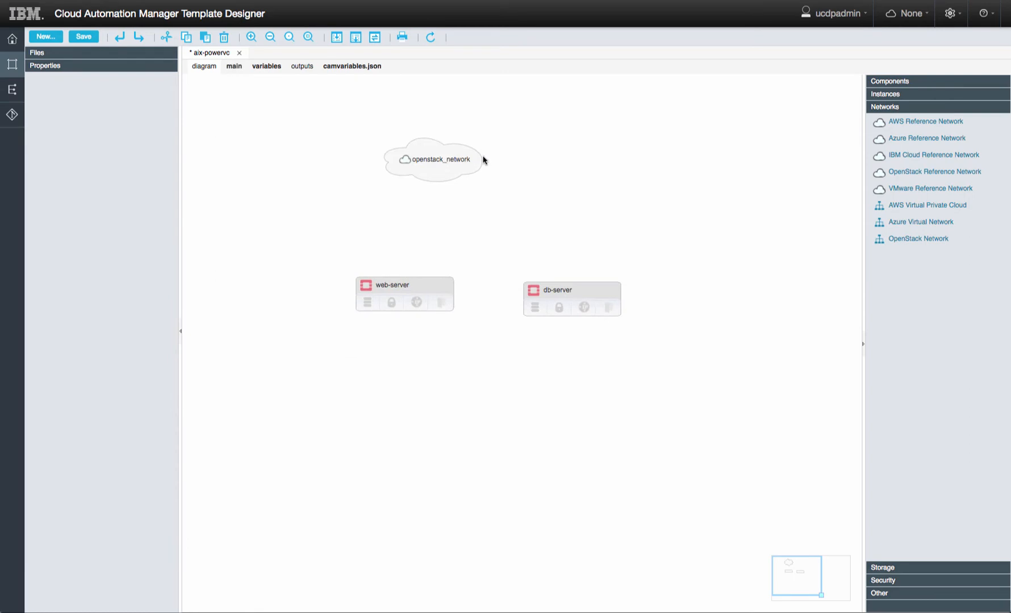
left_click_drag(481, 159, 415, 291)
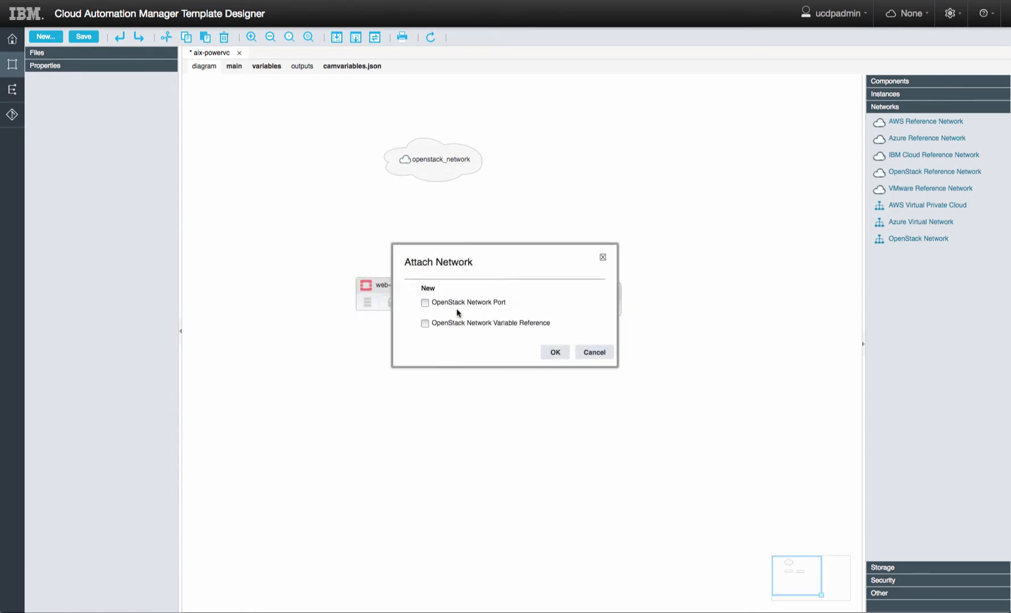
left_click(424, 324)
left_click(554, 352)
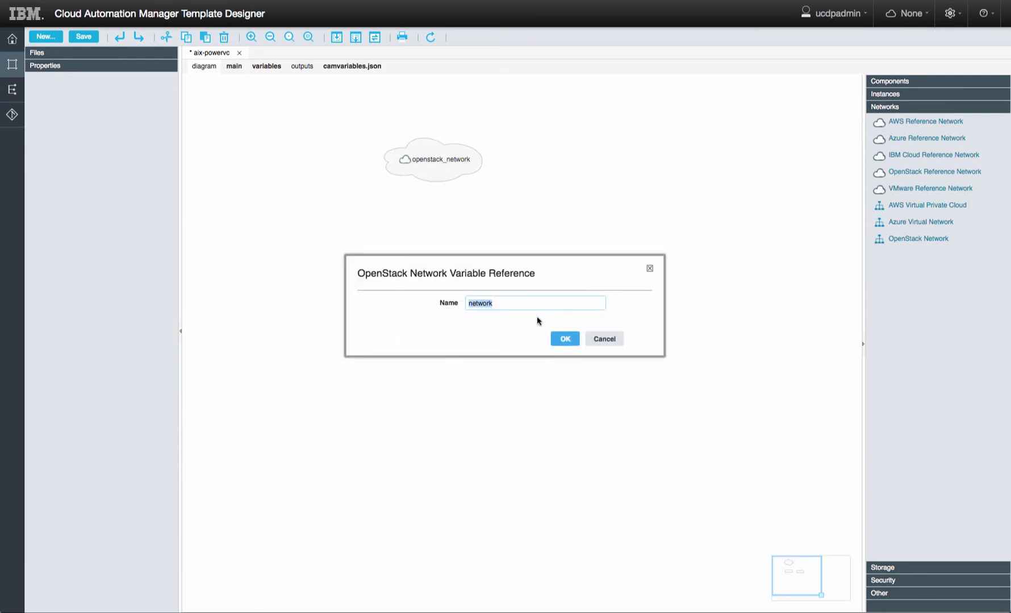
left_click(560, 340)
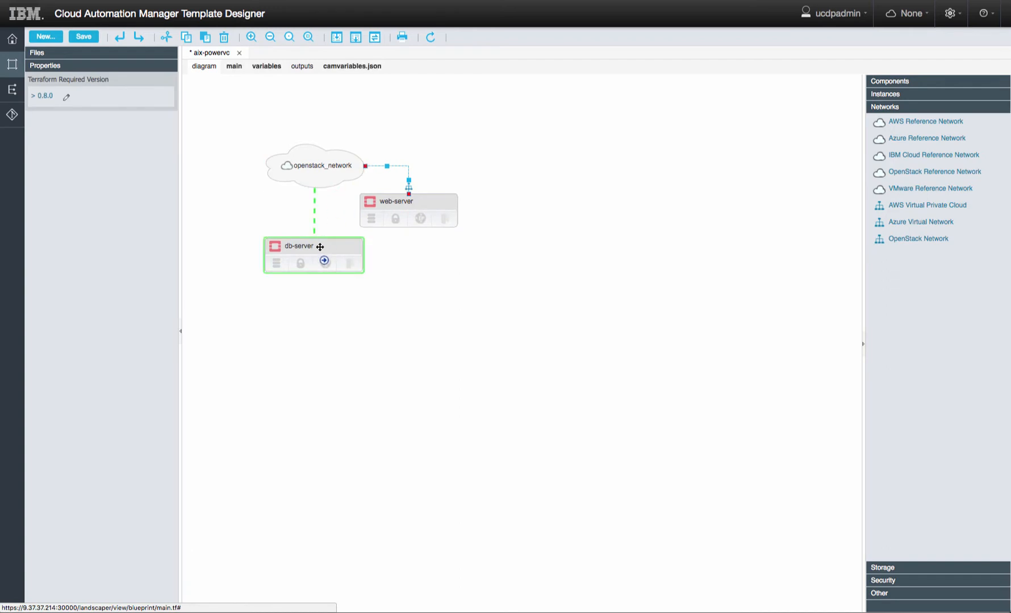
left_click_drag(319, 246, 320, 247)
left_click(414, 288)
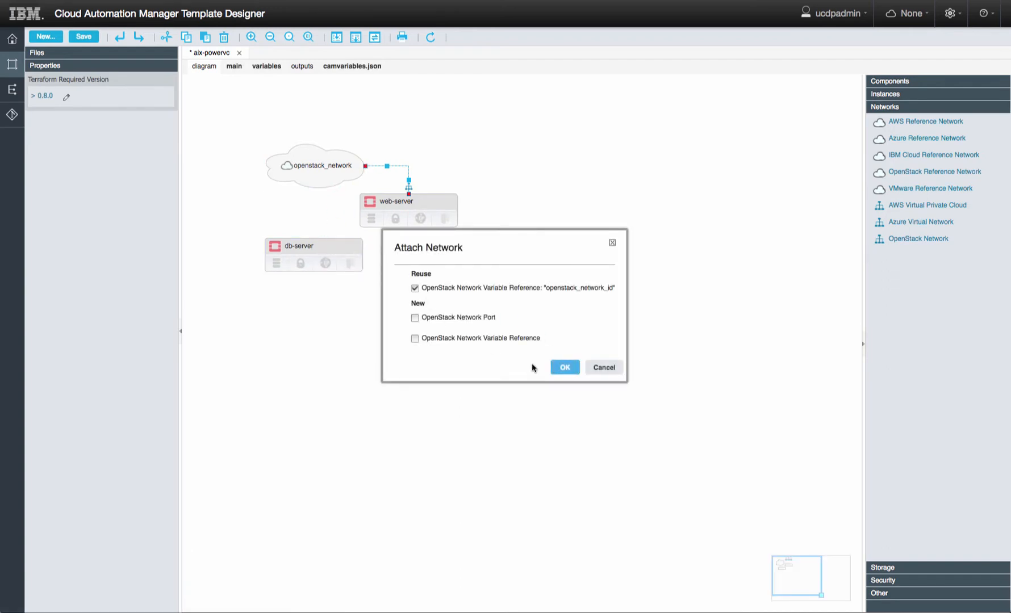
left_click(564, 367)
left_click(84, 38)
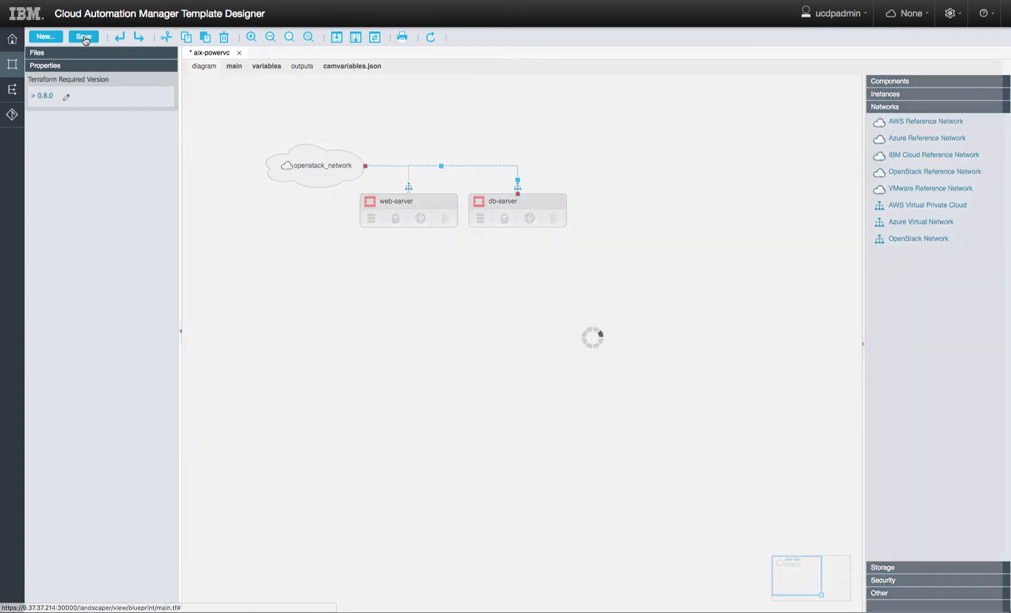
left_click(232, 66)
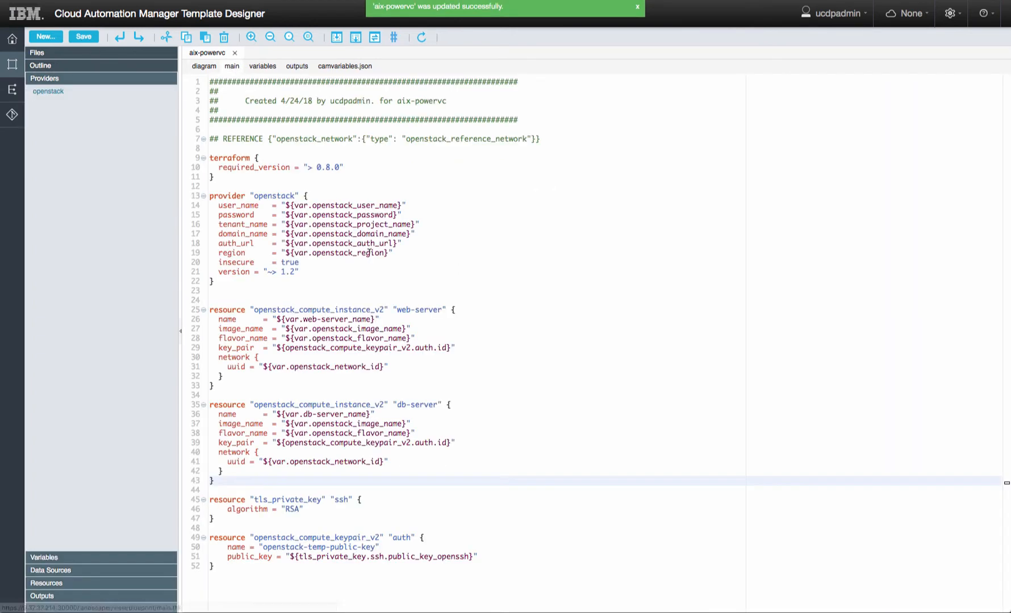
- Add fixed_ip_v4 to web-server's network block, bound to new variable web-server-ip (9.114.250.209)
left_click(399, 367)
key("Return")
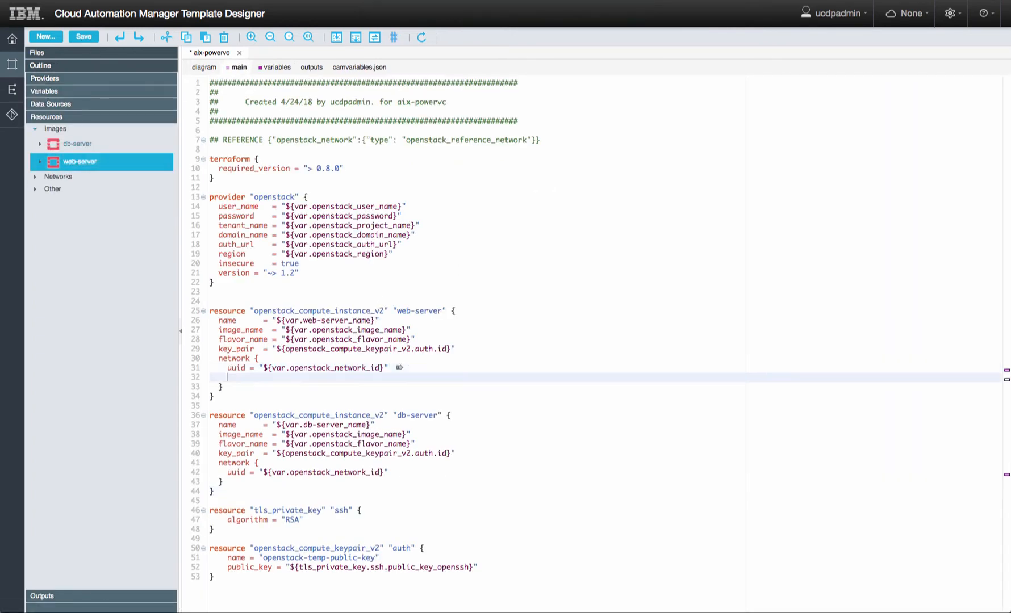
type("fixed_ip_")
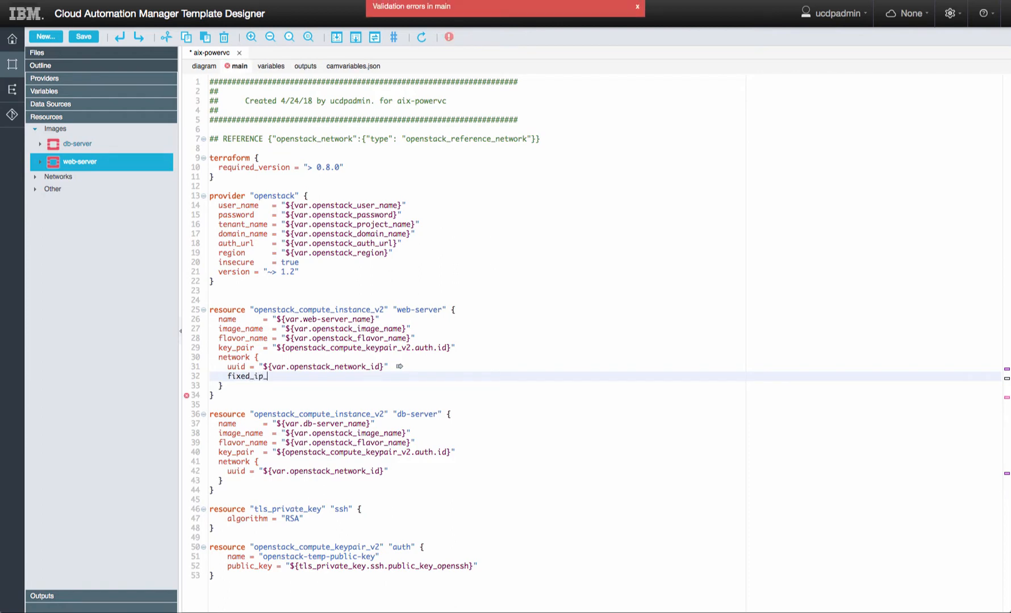
type("v4 = 9")
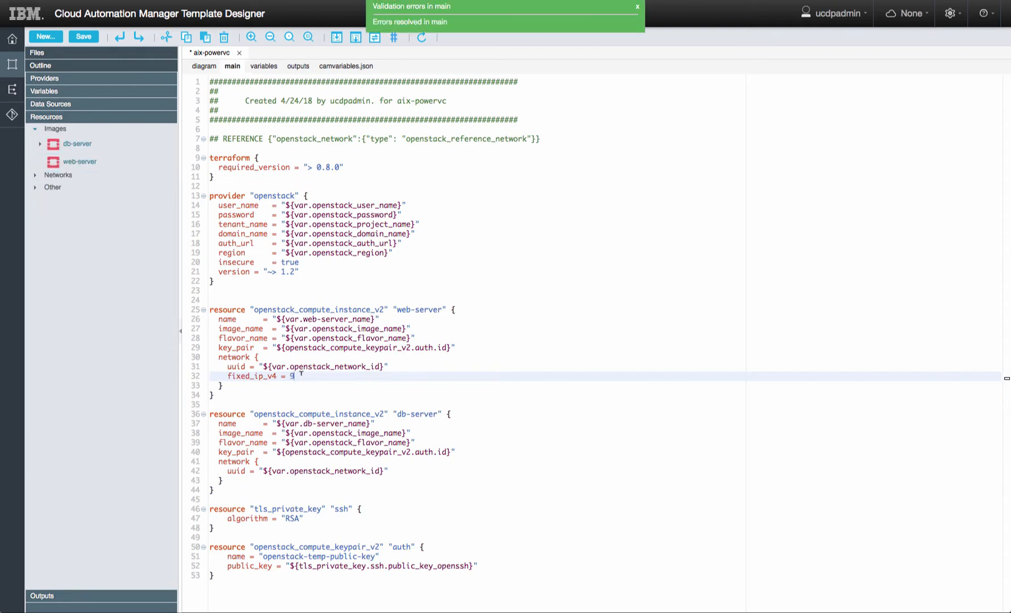
left_click(306, 375)
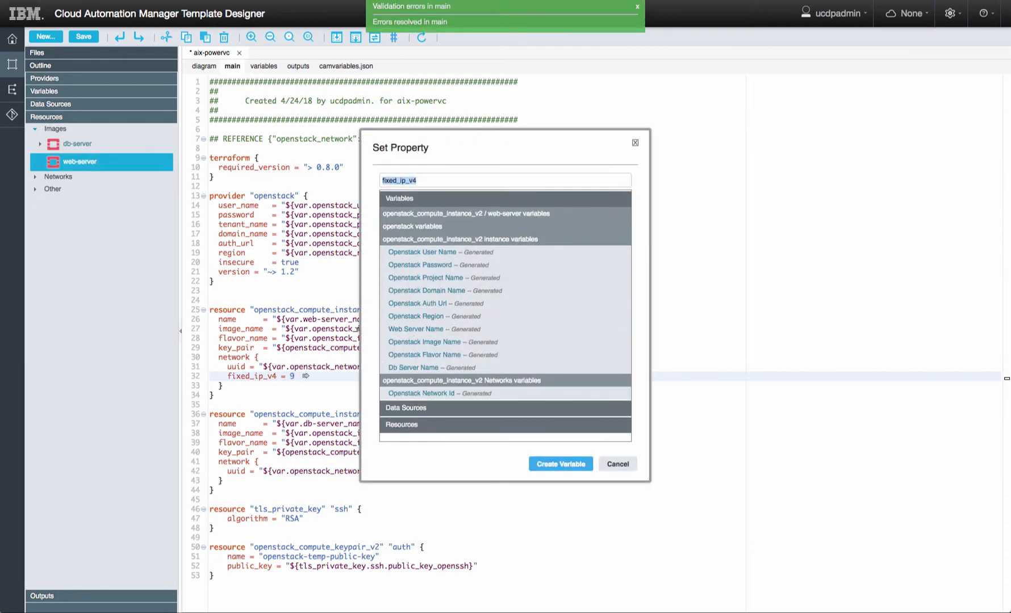
type("web-server-ip")
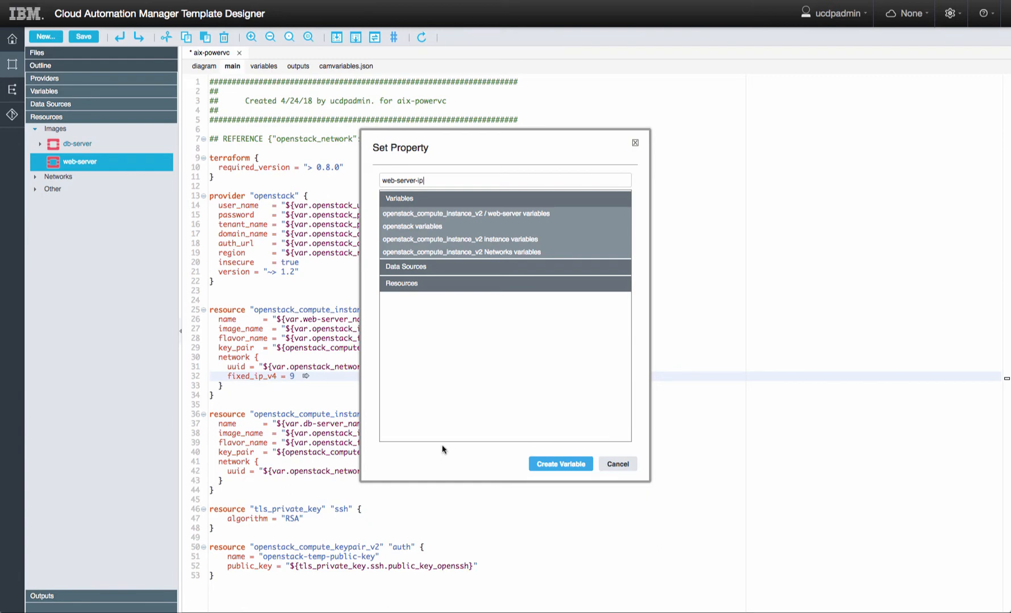
left_click(561, 465)
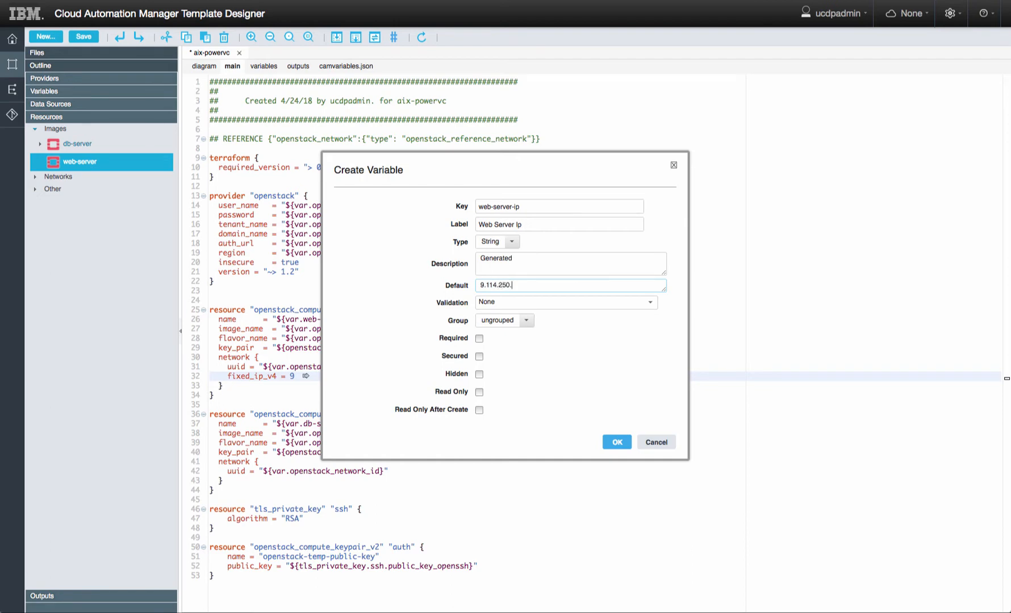
left_click(616, 442)
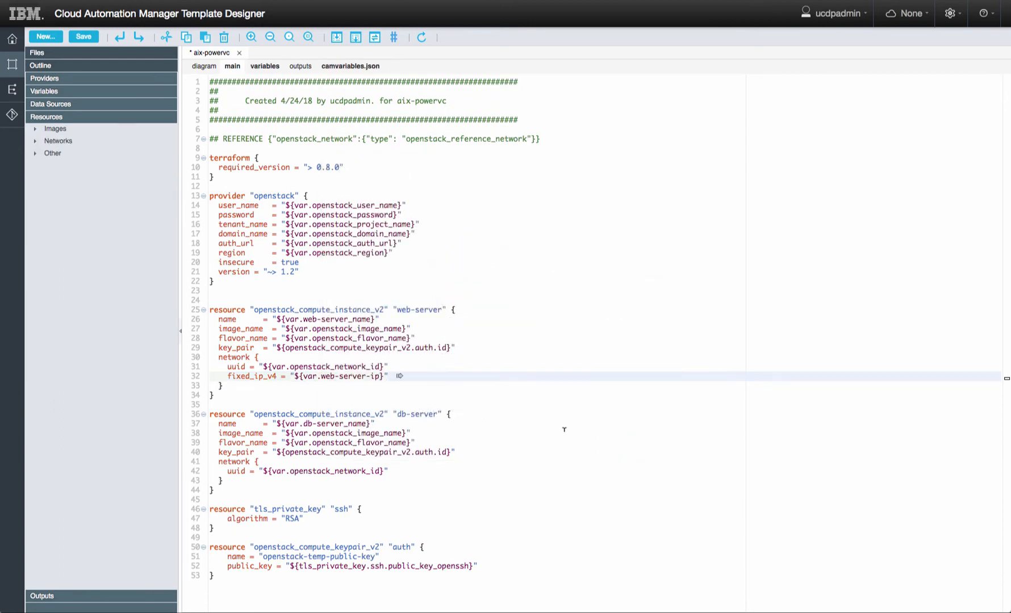
- Bind db-server's fixed_ip_v4 to a new db-server-ip variable (9.114.250.208) and save
left_click(395, 470)
key("Return")
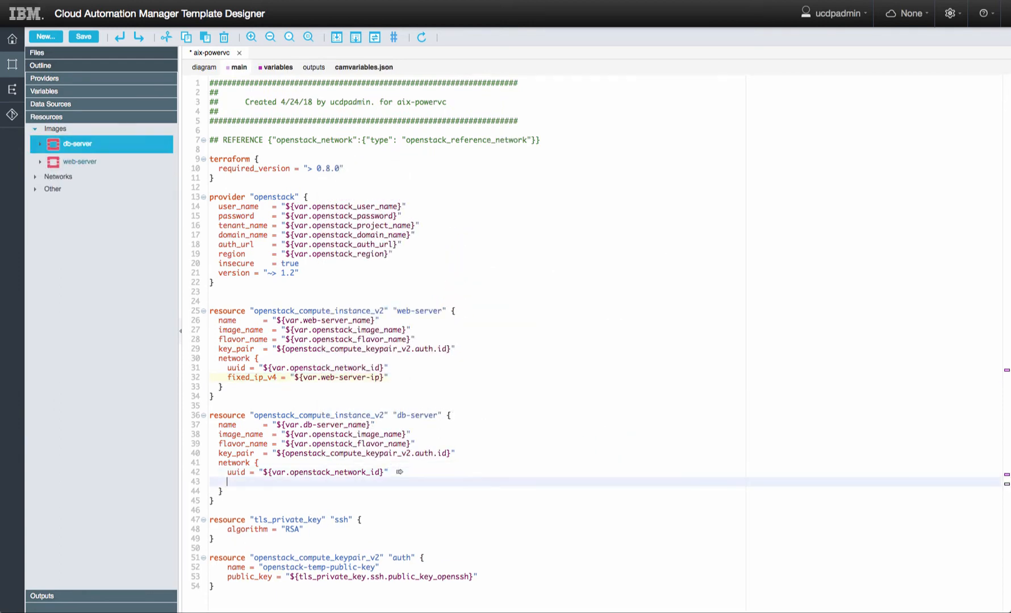
type("fixed_")
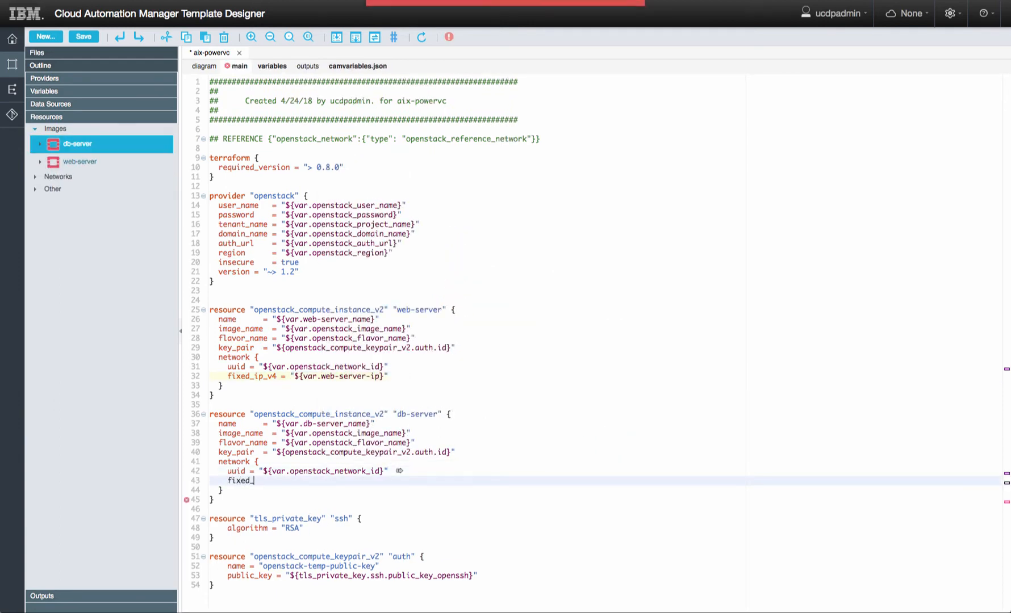
type("ip_v4 ")
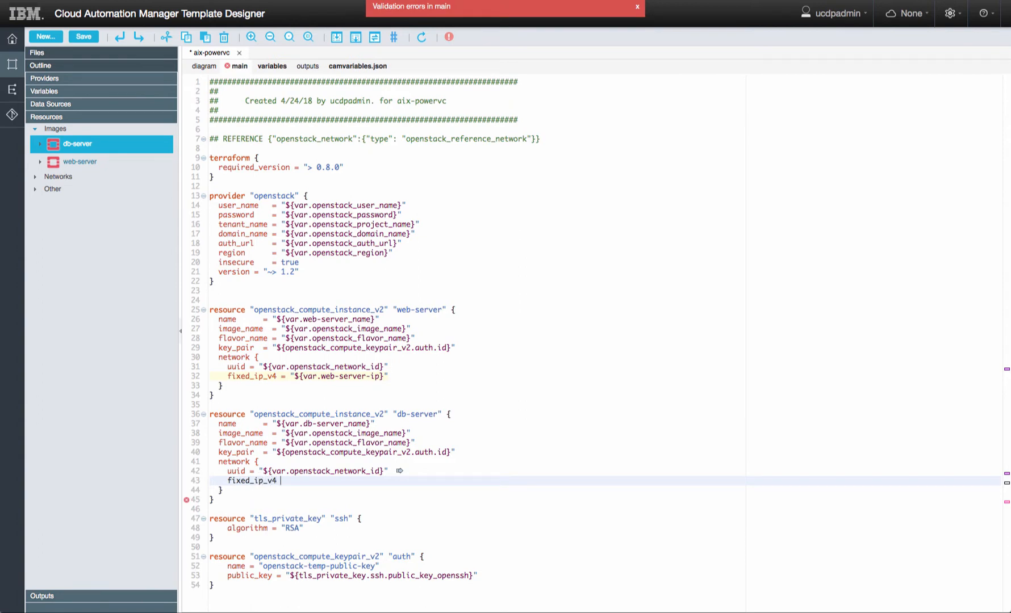
type("= 9")
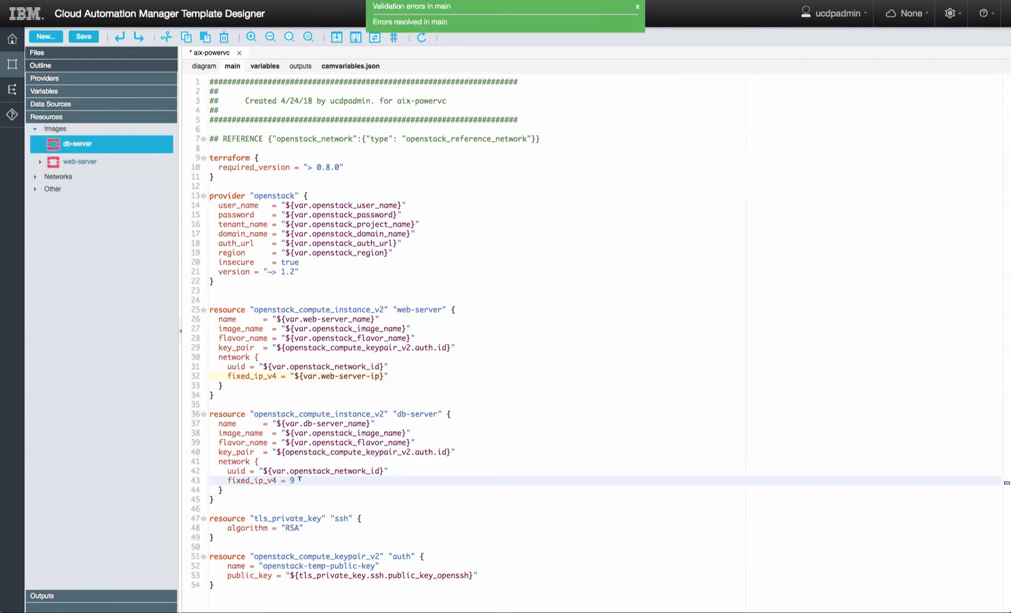
left_click(306, 480)
type("db-server-ip")
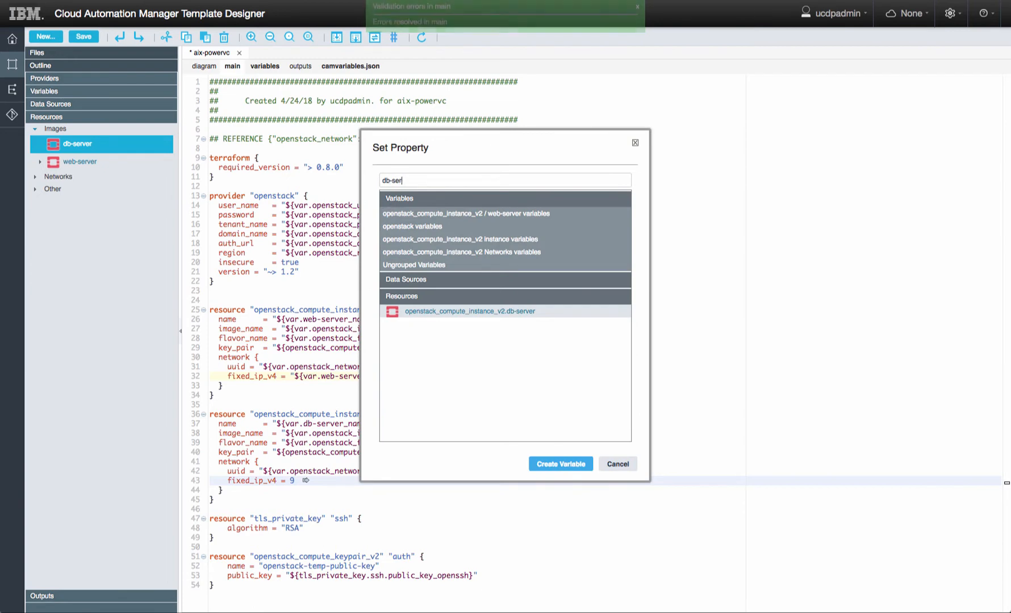
left_click(561, 464)
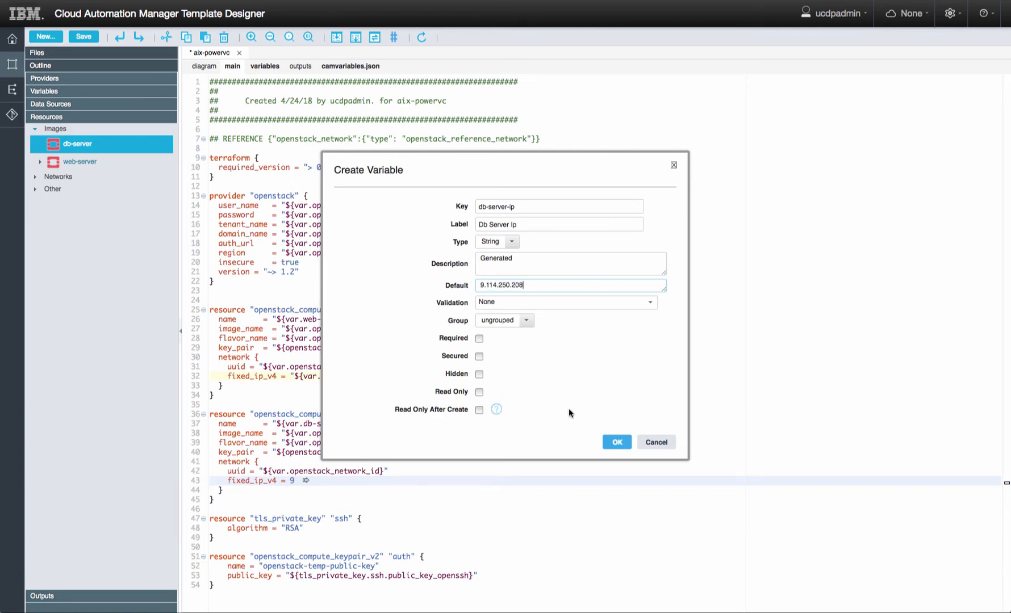
left_click(616, 441)
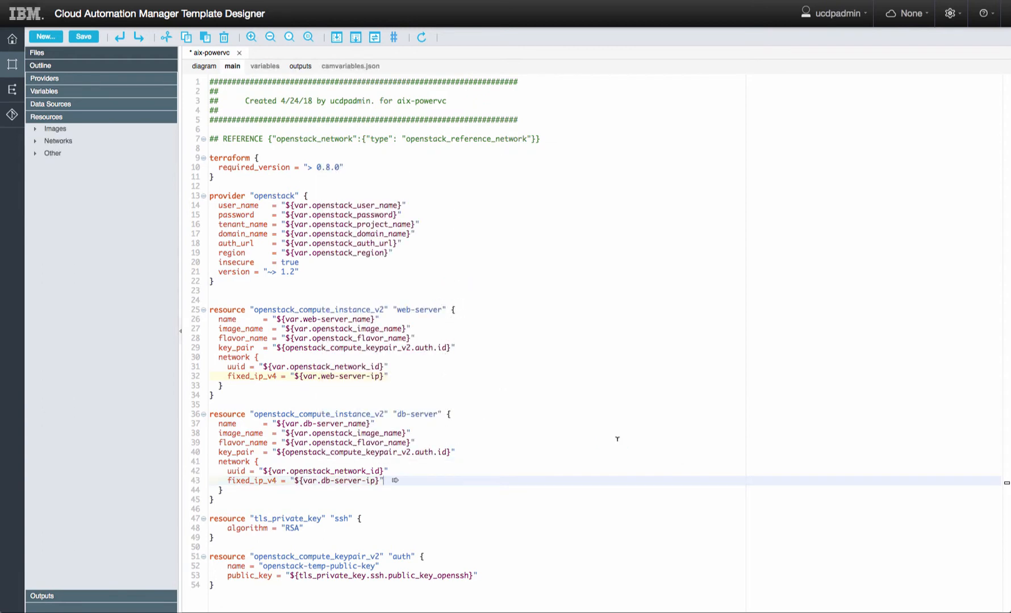
left_click(85, 37)
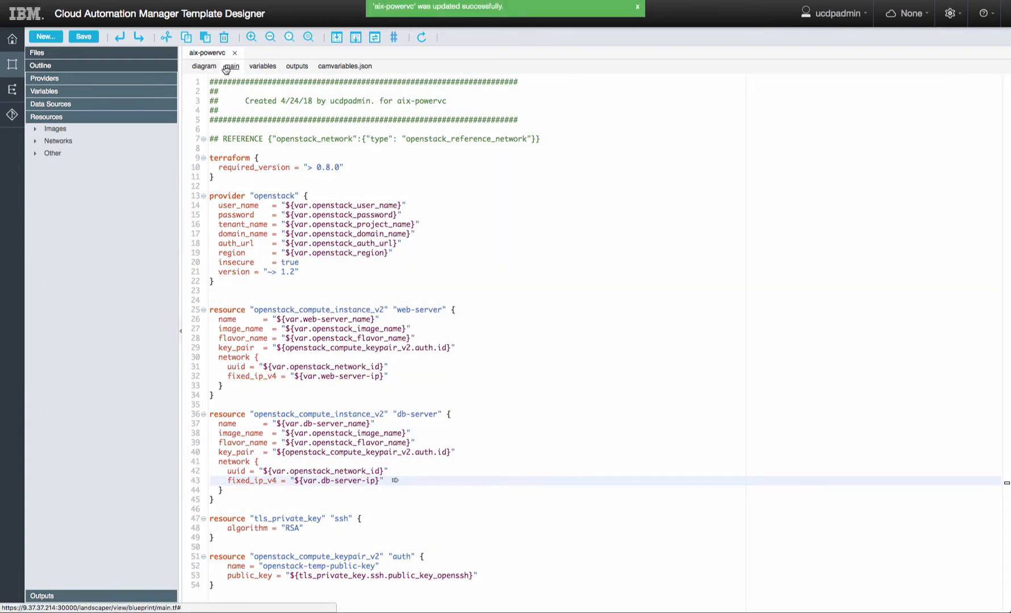
- Add WebSphere Liberty Profile and jke.war to web-server, MySQL Server and jke.db.aix to db-server
left_click(203, 67)
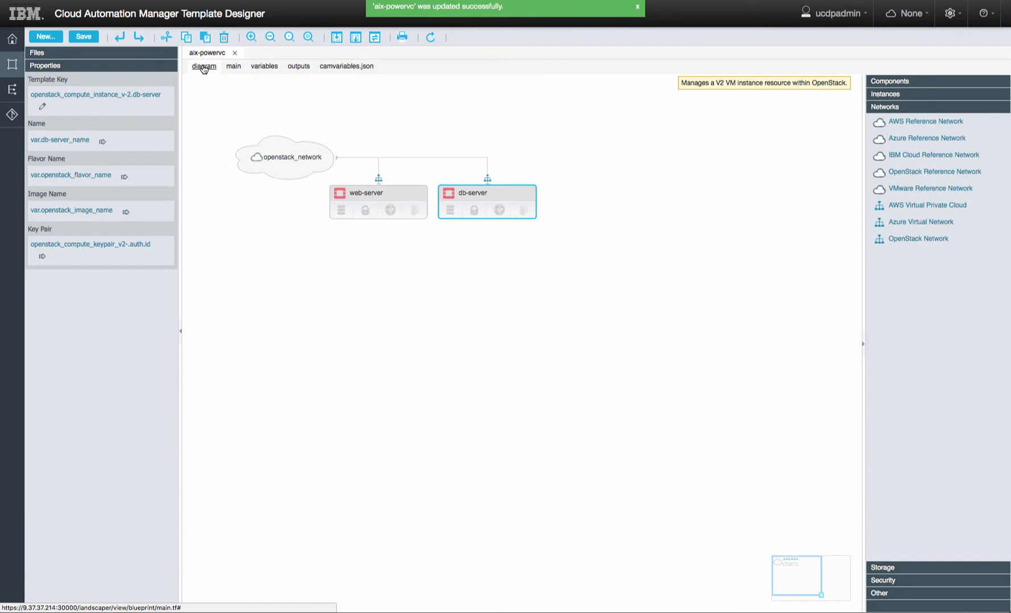
left_click(886, 81)
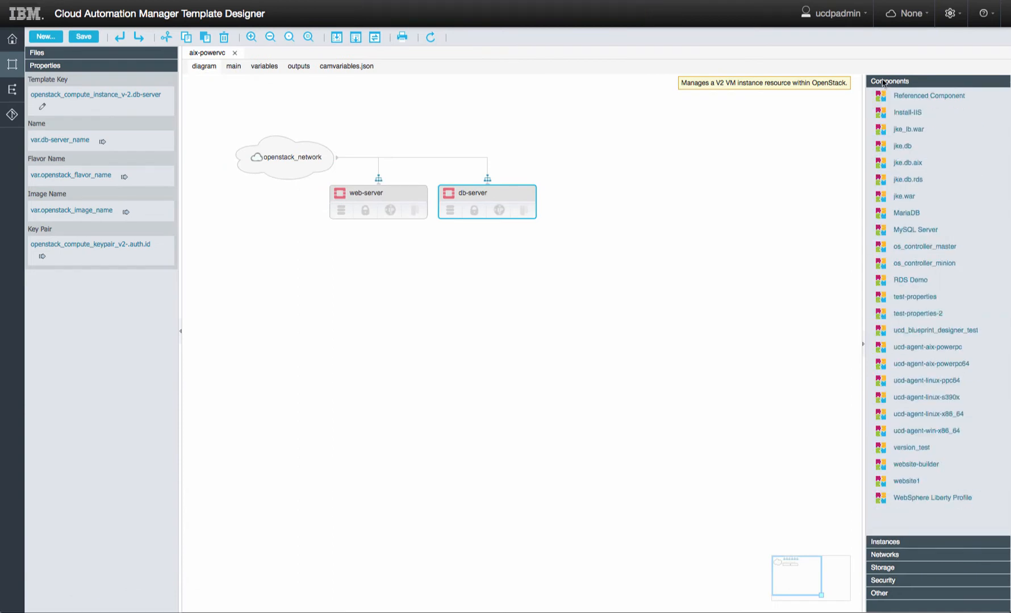
left_click_drag(881, 498, 372, 191)
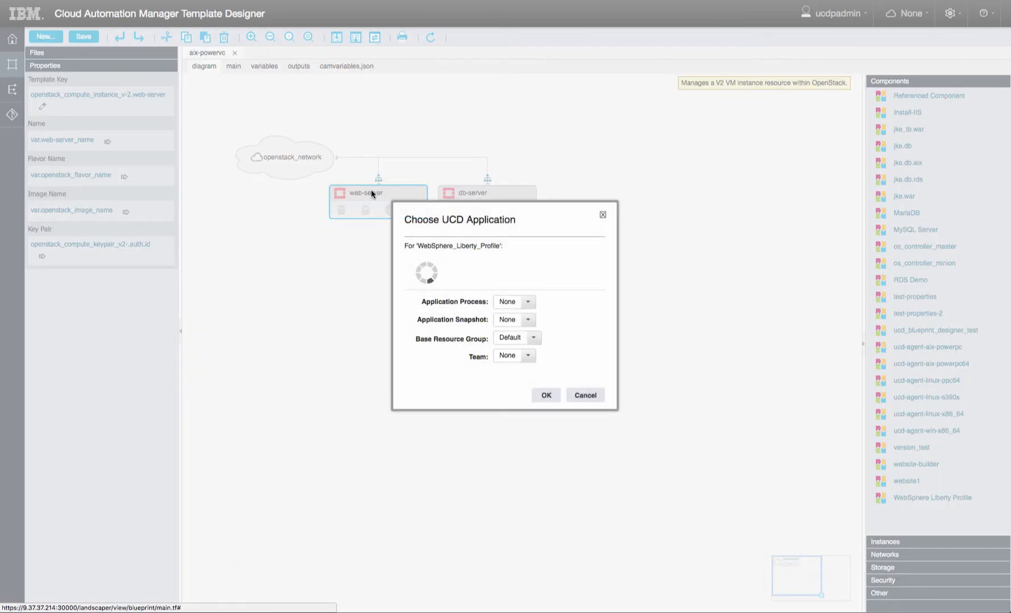
left_click(541, 397)
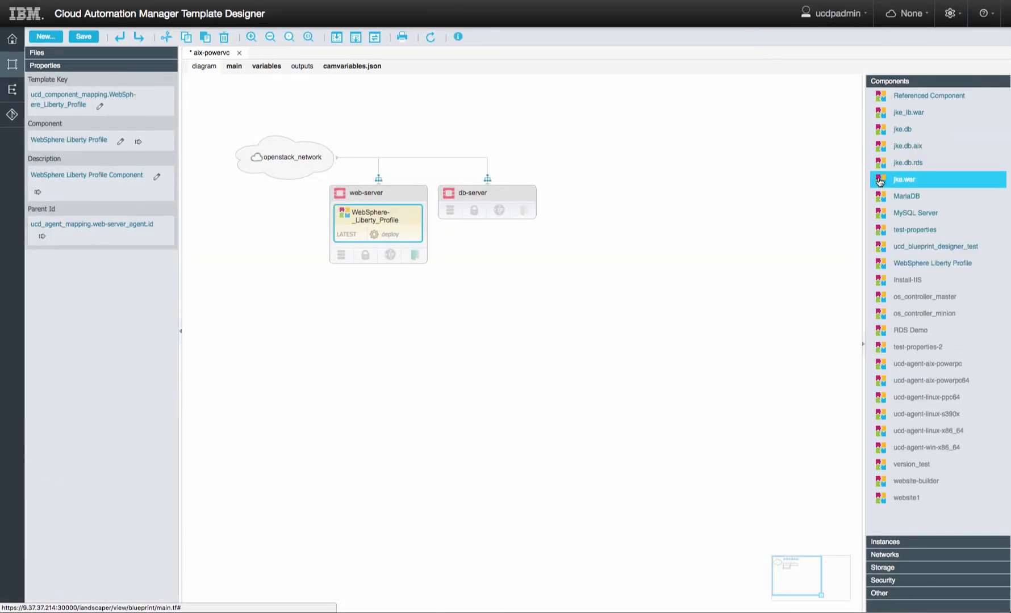
left_click_drag(880, 181, 373, 196)
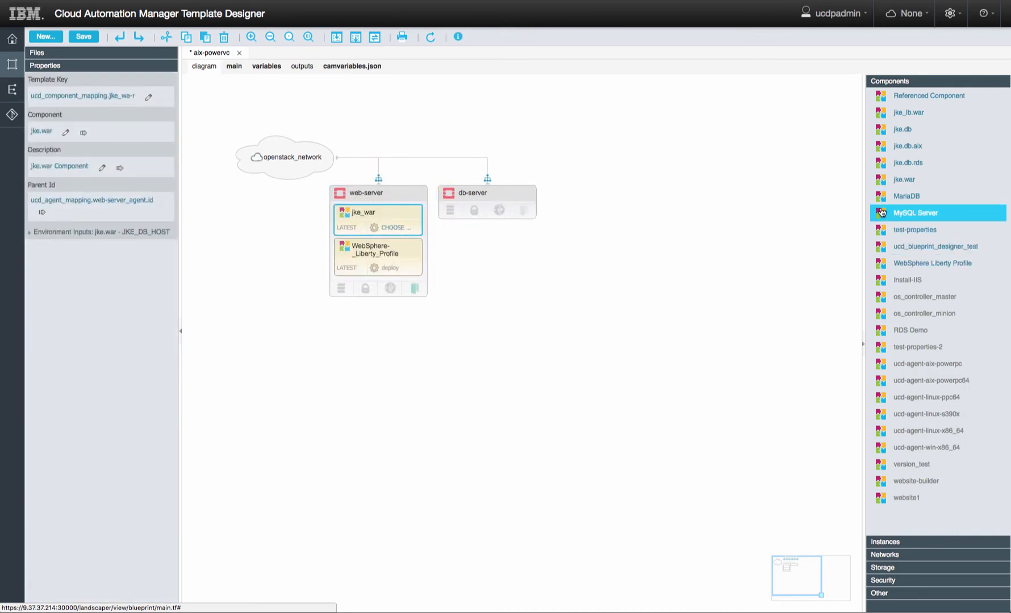
left_click_drag(882, 212, 480, 193)
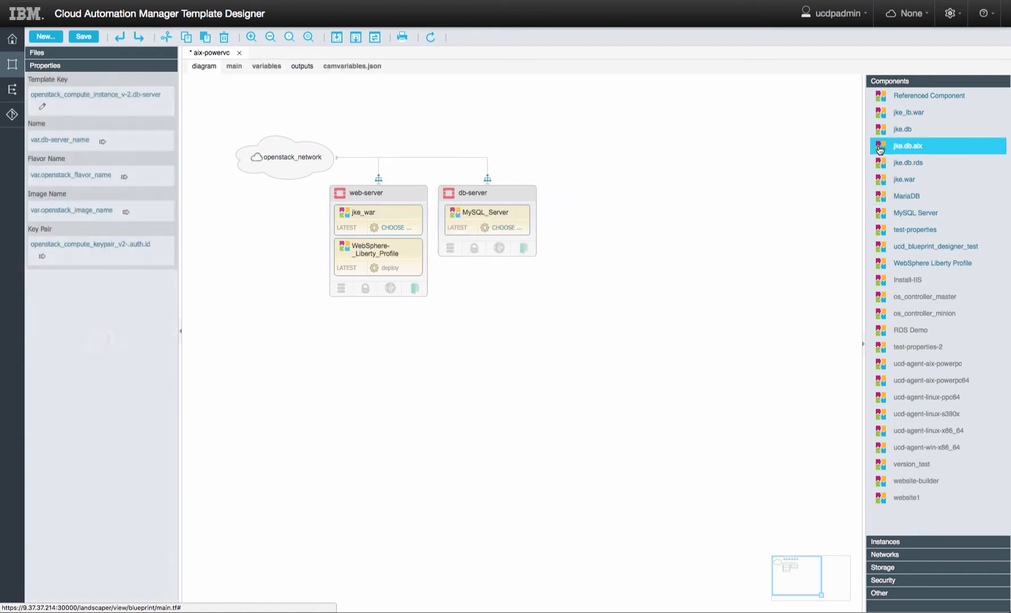
left_click_drag(880, 149, 492, 197)
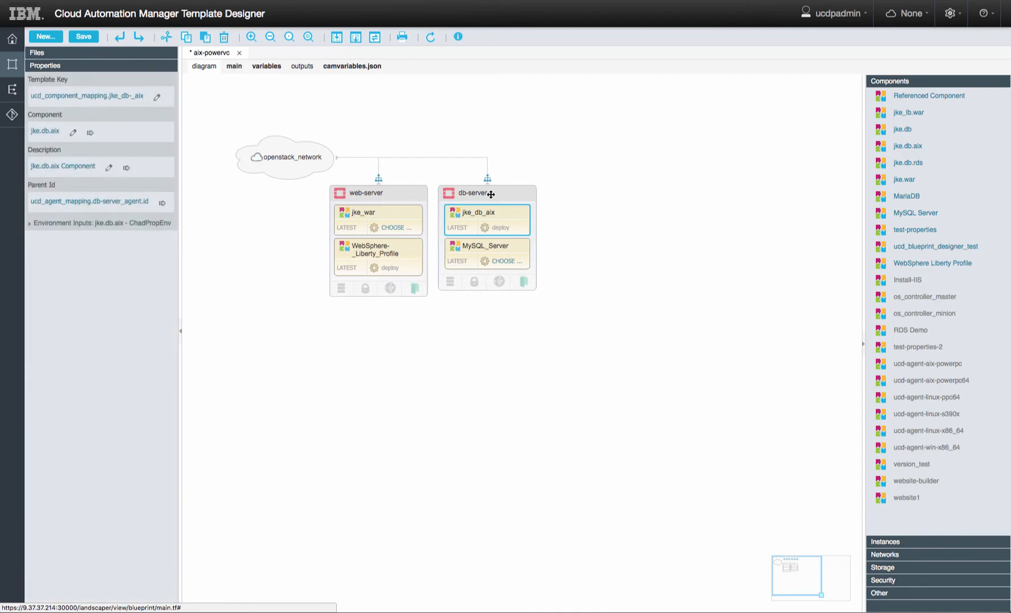
- Set jke_war's process to deploy and MySQL_Server's to deploy_aix, then save
left_click(393, 227)
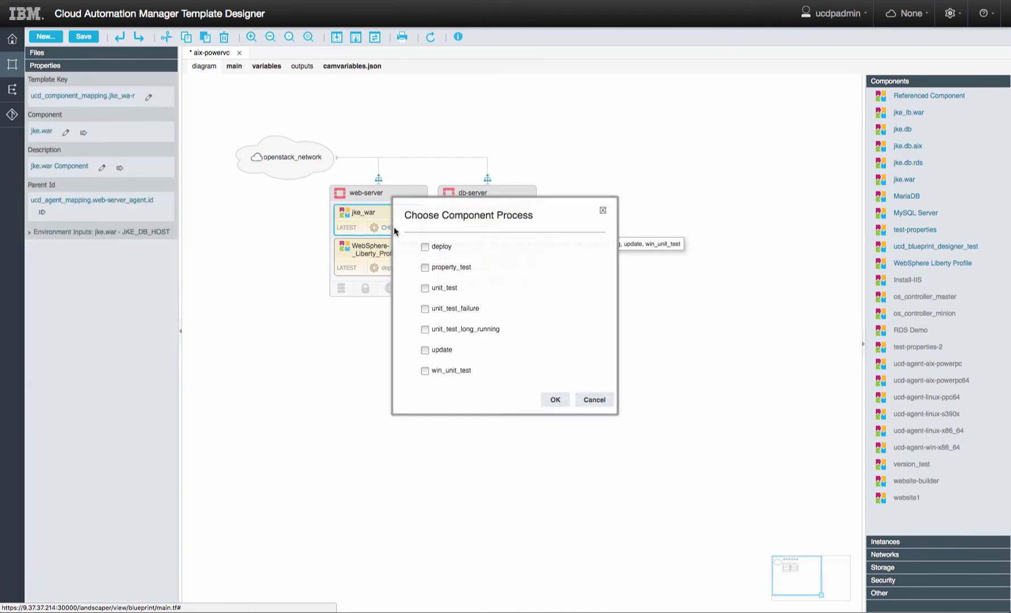
left_click(424, 247)
left_click(555, 401)
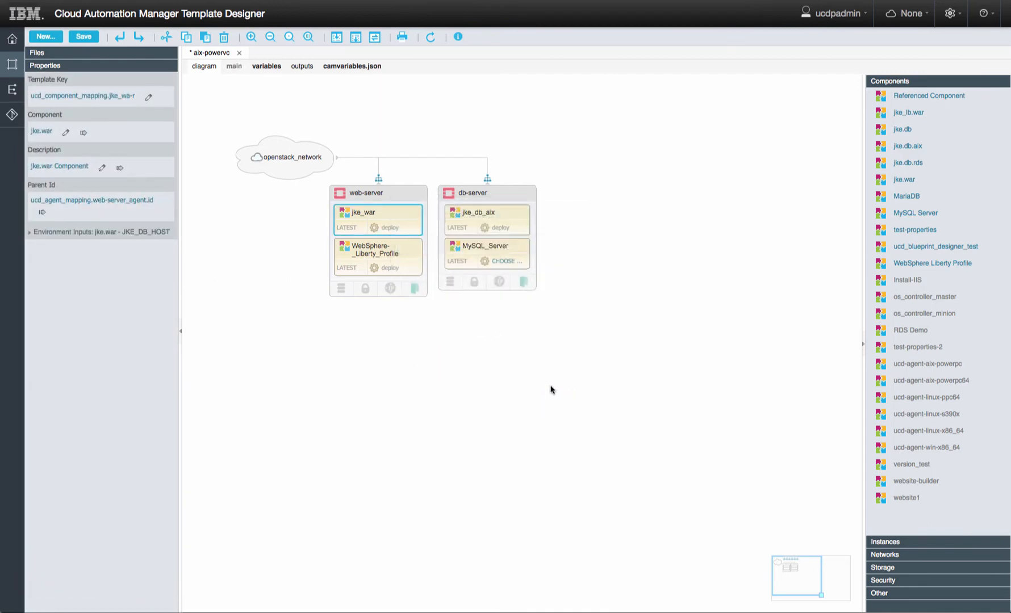
left_click(507, 266)
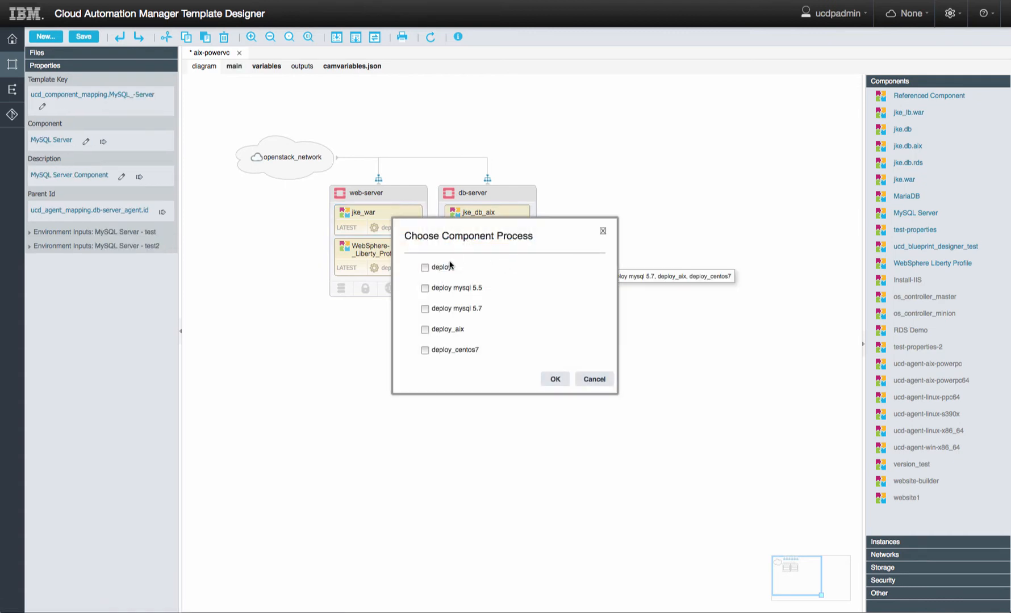
left_click(424, 330)
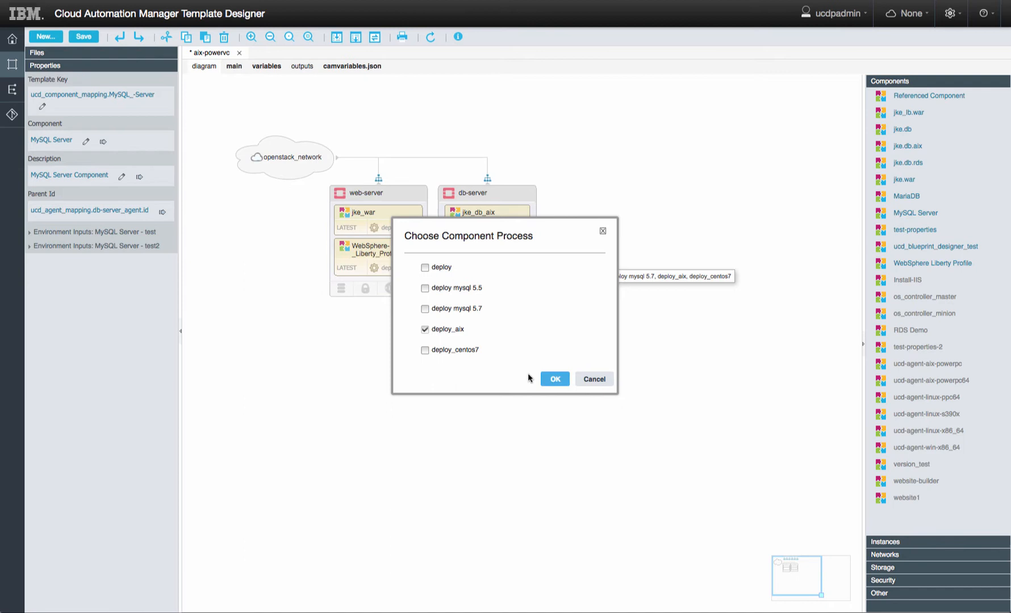
left_click(557, 380)
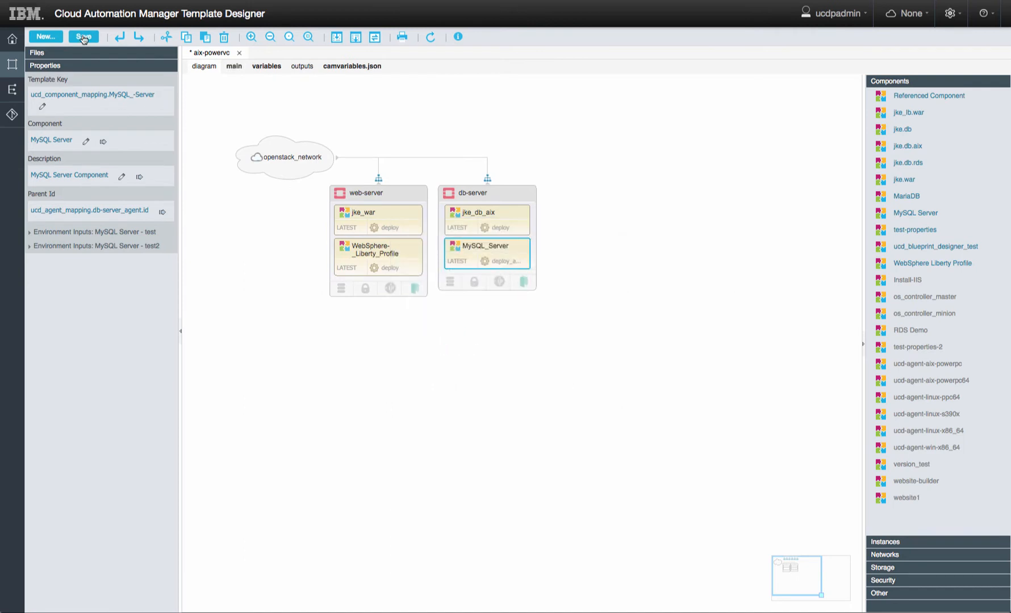
left_click(83, 38)
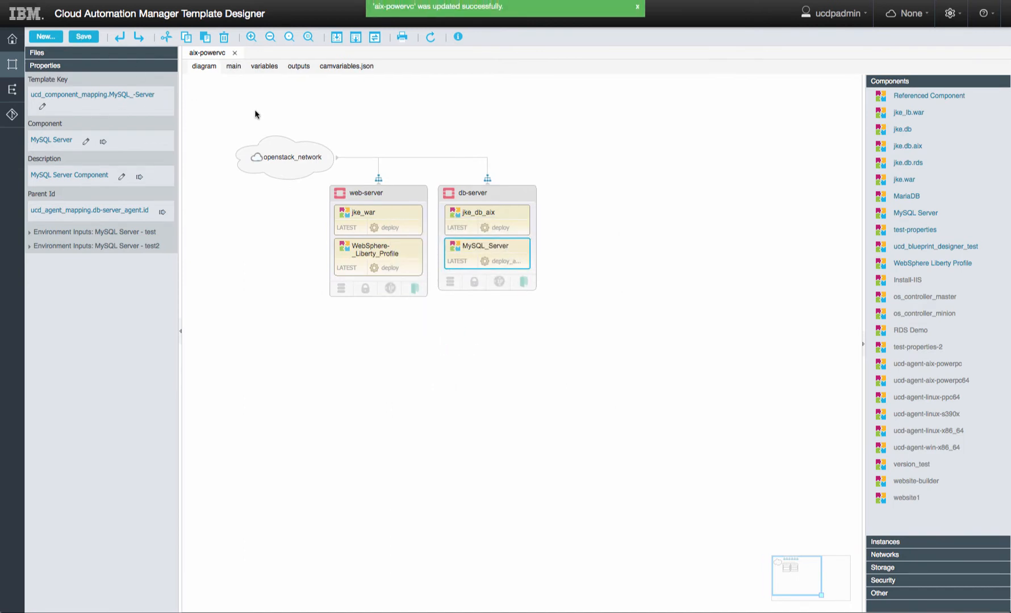
- Set web-server's connection user on line 37 to a new vm-user variable defaulting to root
left_click(233, 67)
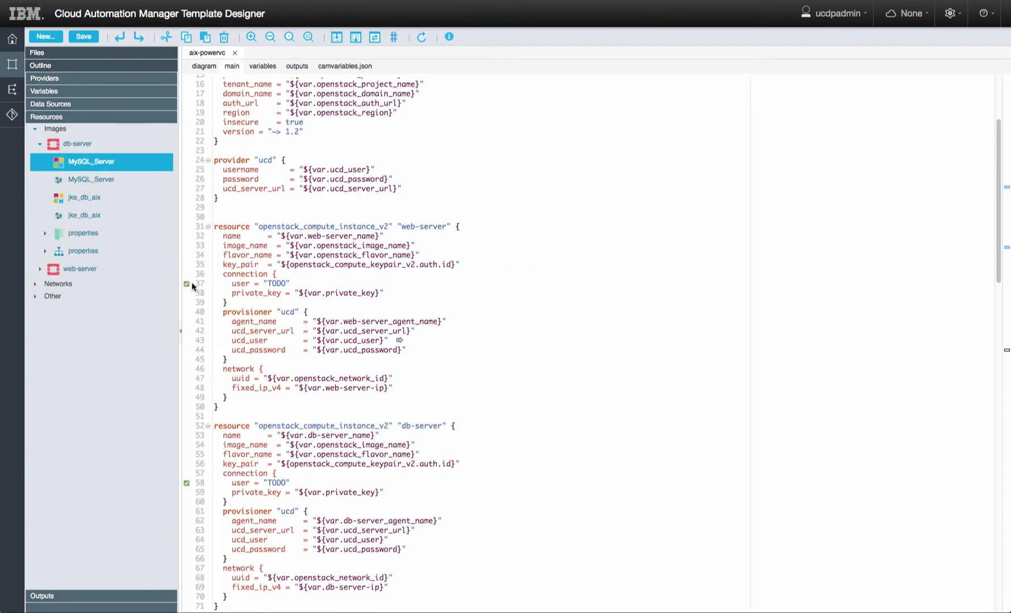
left_click(289, 280)
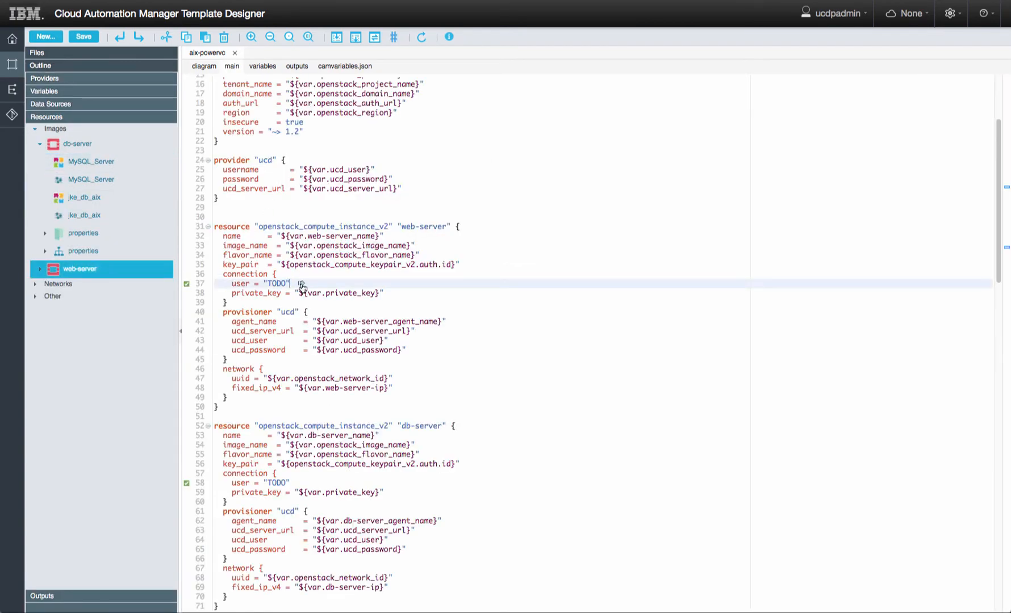
left_click(302, 285)
type("vm-user")
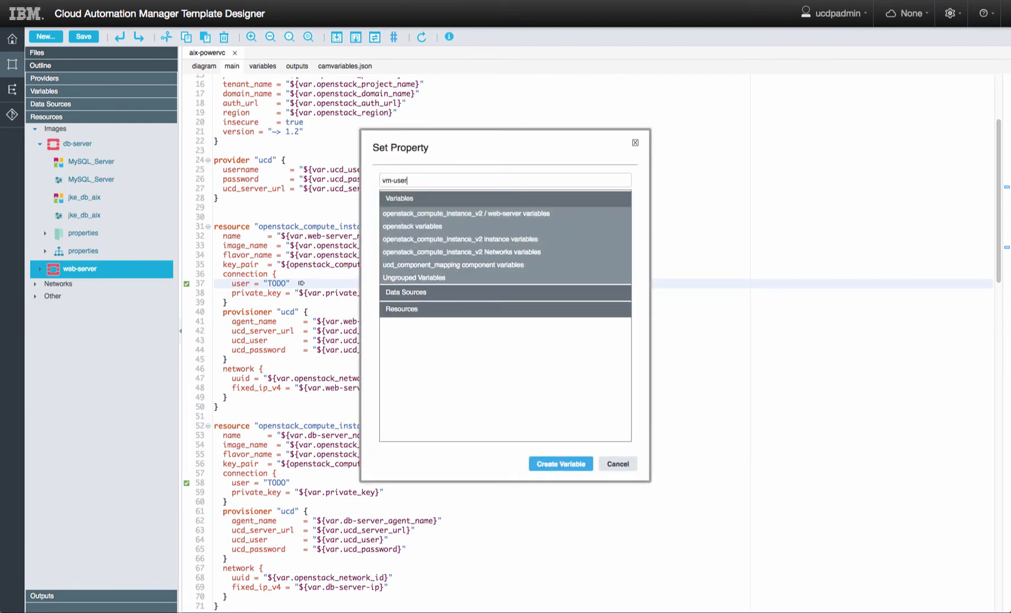
left_click(558, 464)
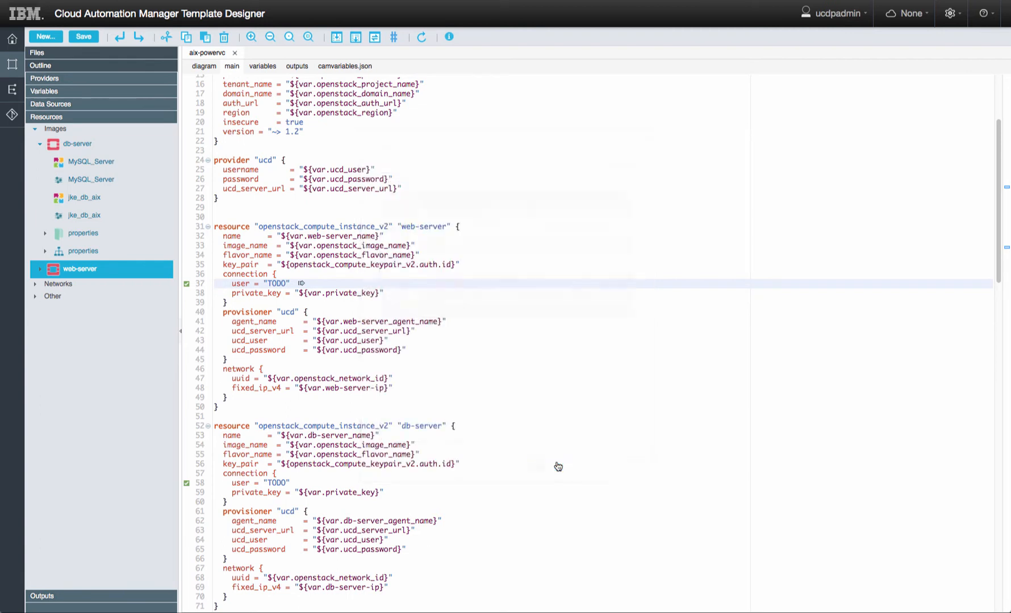
left_click(453, 284)
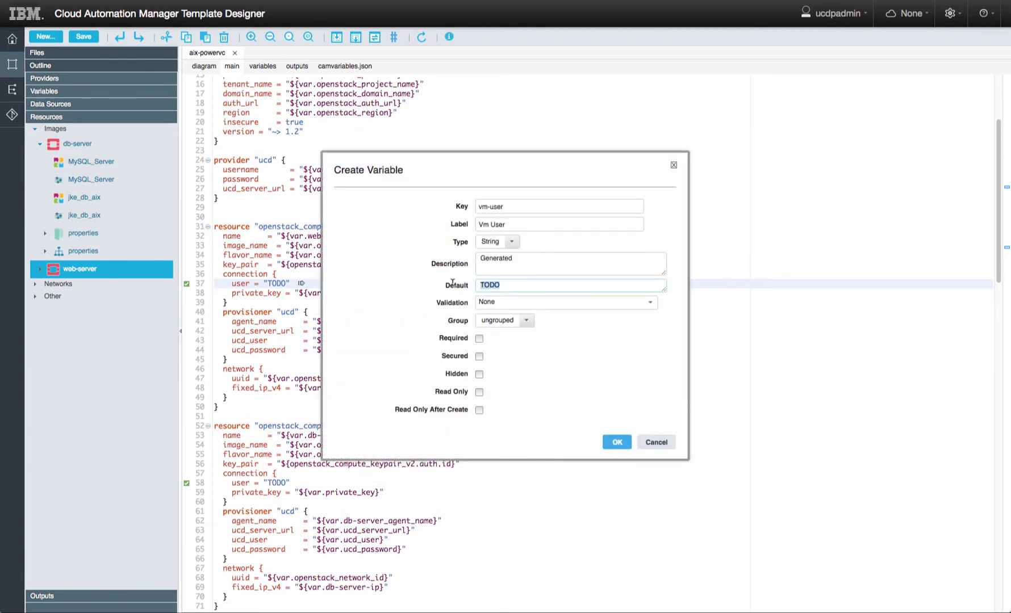
type("root")
left_click(617, 444)
- Point db-server's connection user on line 58 to the Vm User variable and save
scroll(427, 330, "down", 5)
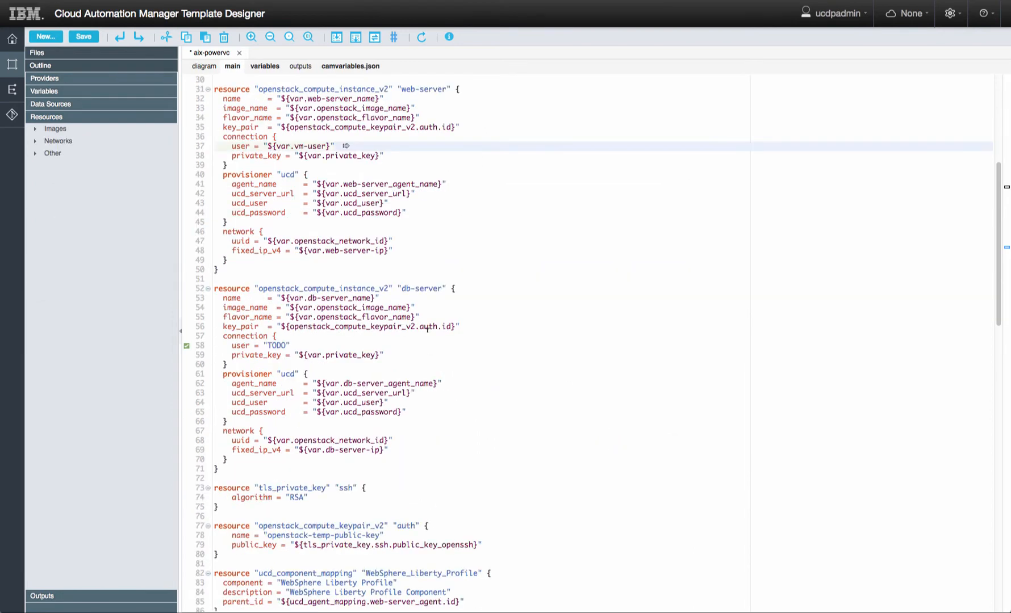
left_click(288, 345)
left_click(301, 345)
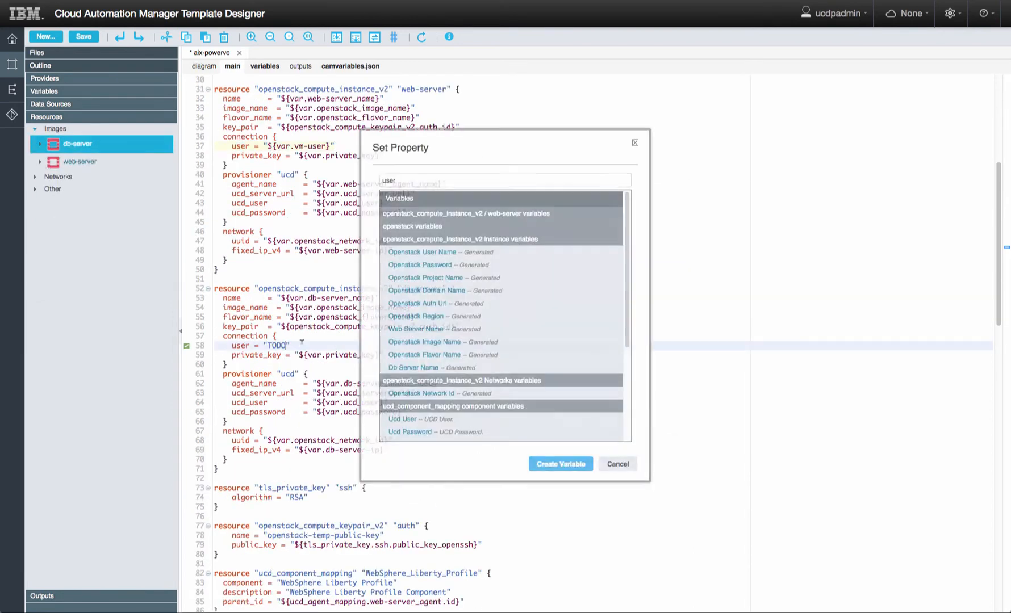
left_click(399, 410)
left_click(579, 465)
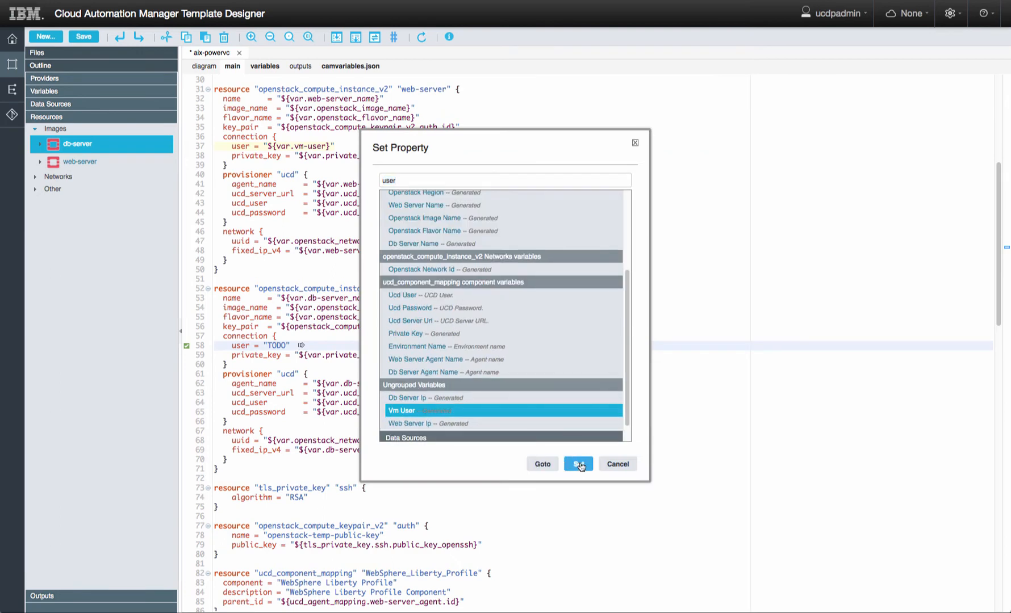
left_click(83, 38)
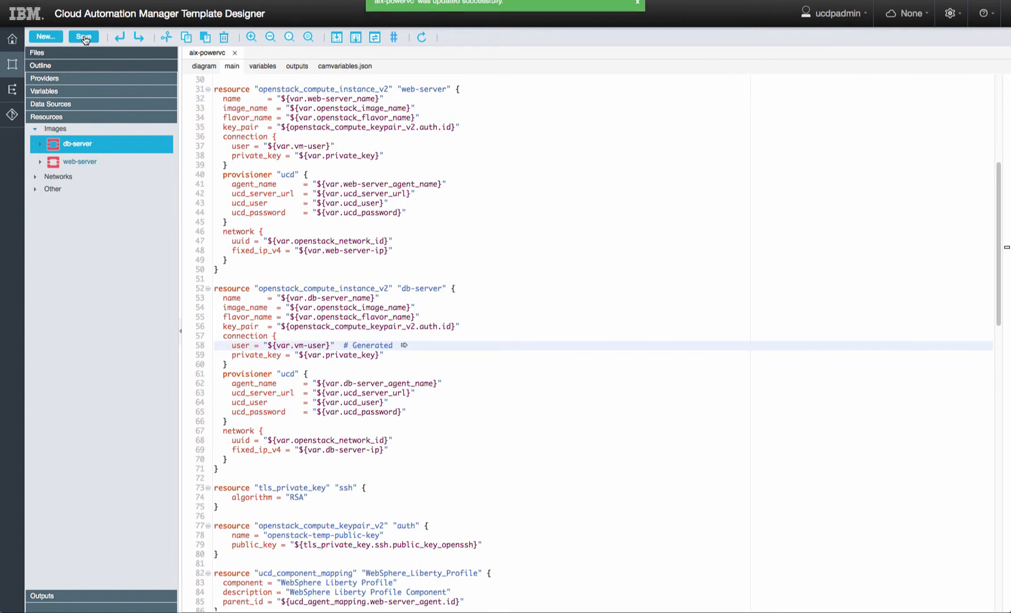
- Replace the private_key references on lines 38 and 59 with the TLS private key, and save
scroll(303, 229, "up", 2)
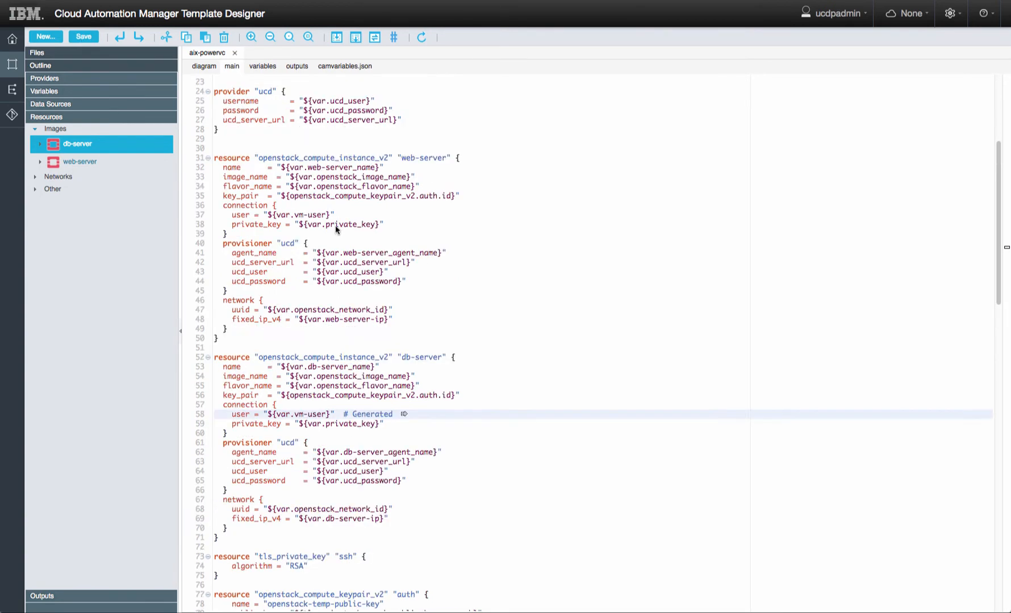
left_click_drag(299, 223, 378, 223)
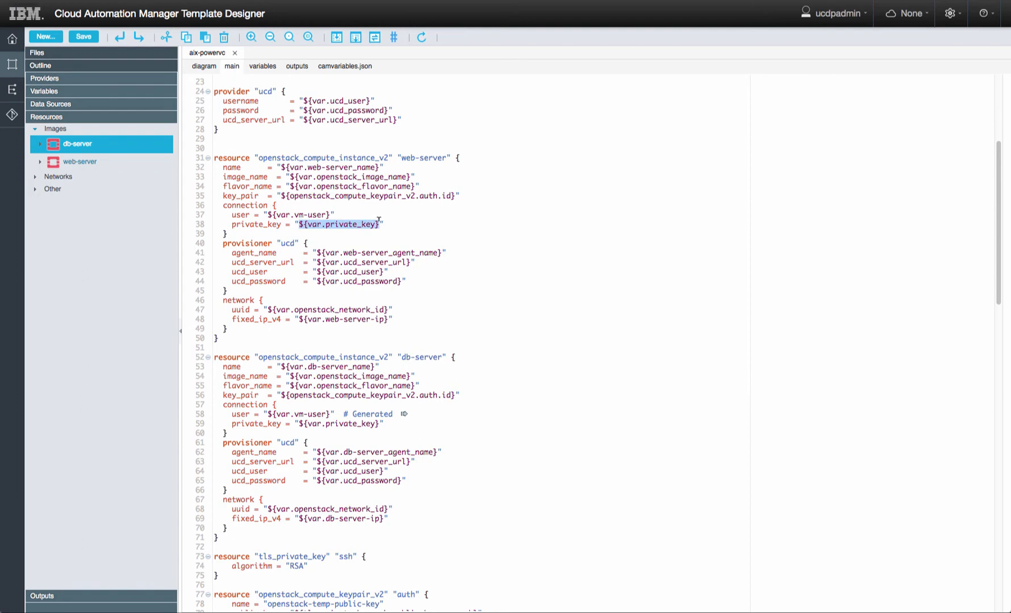
type("${tls_private_key.ssh.private_key_pem}")
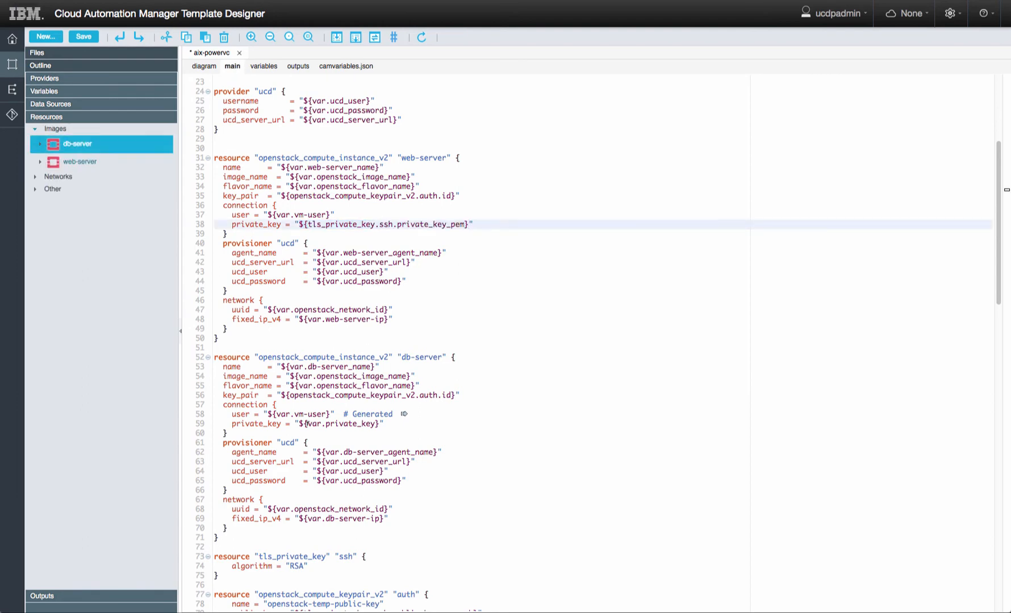
left_click_drag(297, 422, 378, 423)
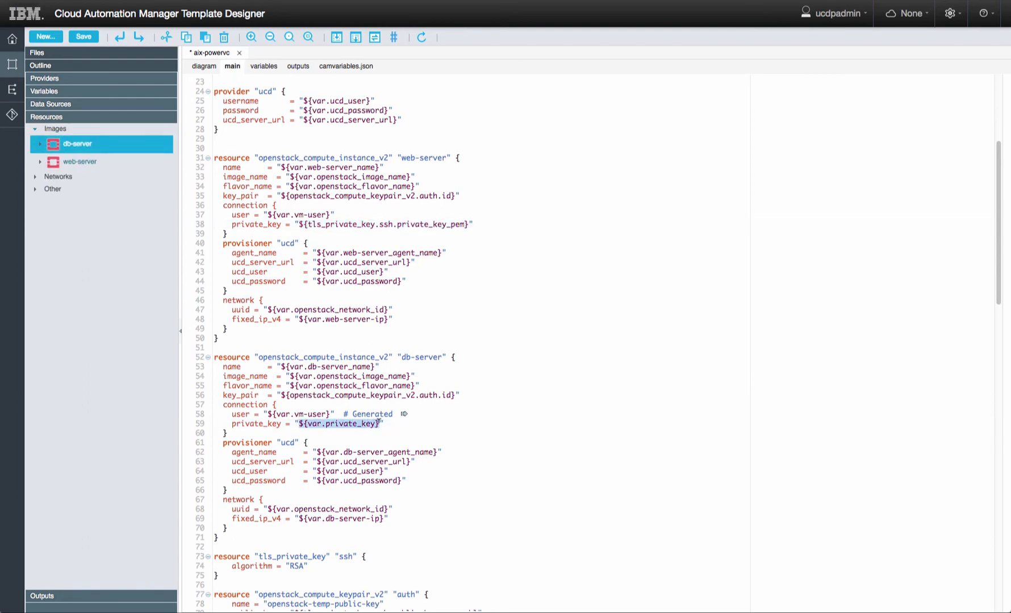
type("${tls_private_key.ssh.private_key_pem}")
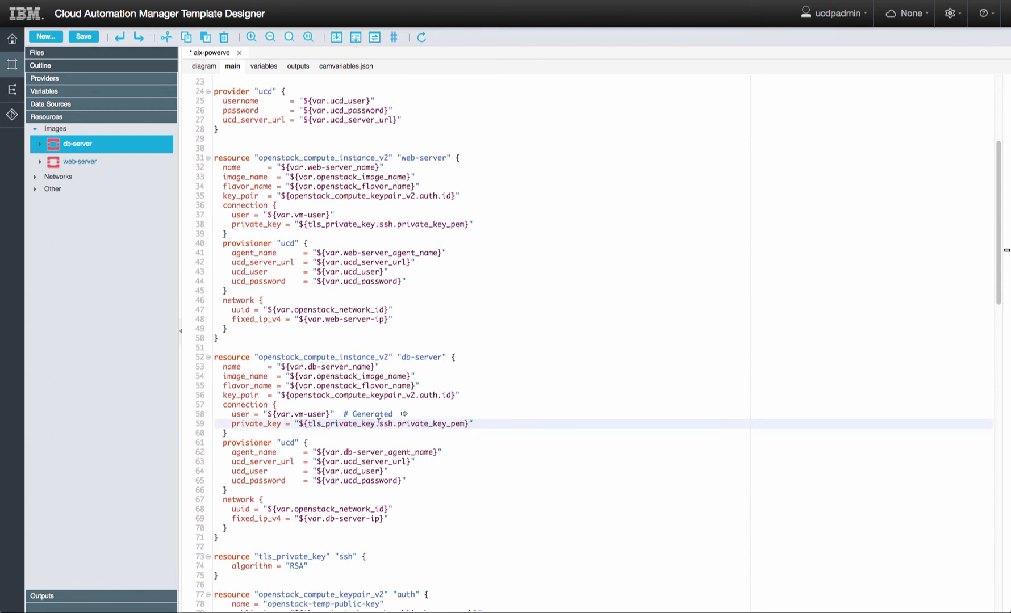
key("ctrl+s")
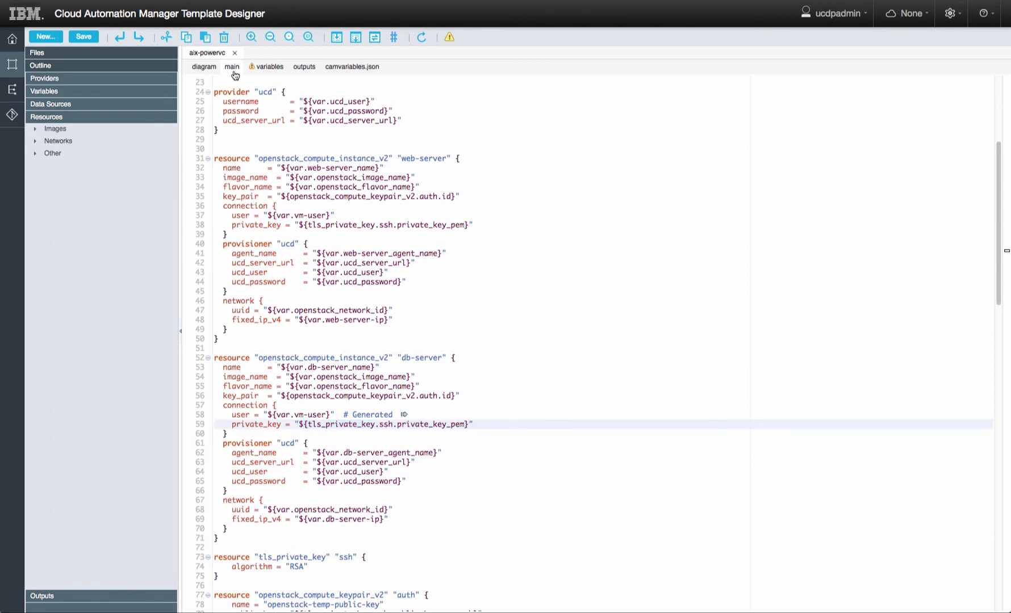
- Delete the unused private_key variable block from the variables file
left_click(269, 70)
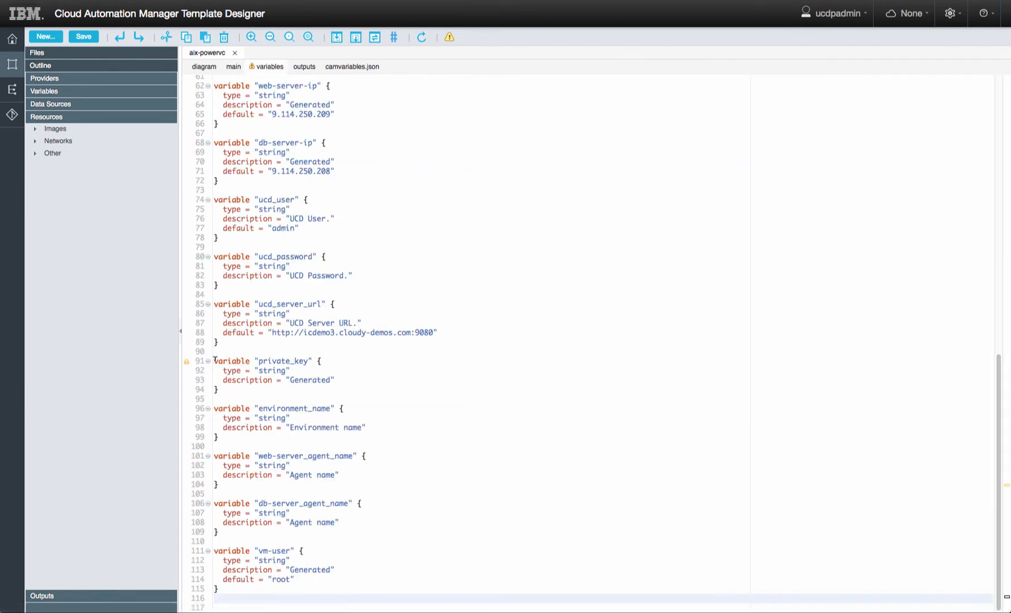
left_click_drag(214, 361, 213, 408)
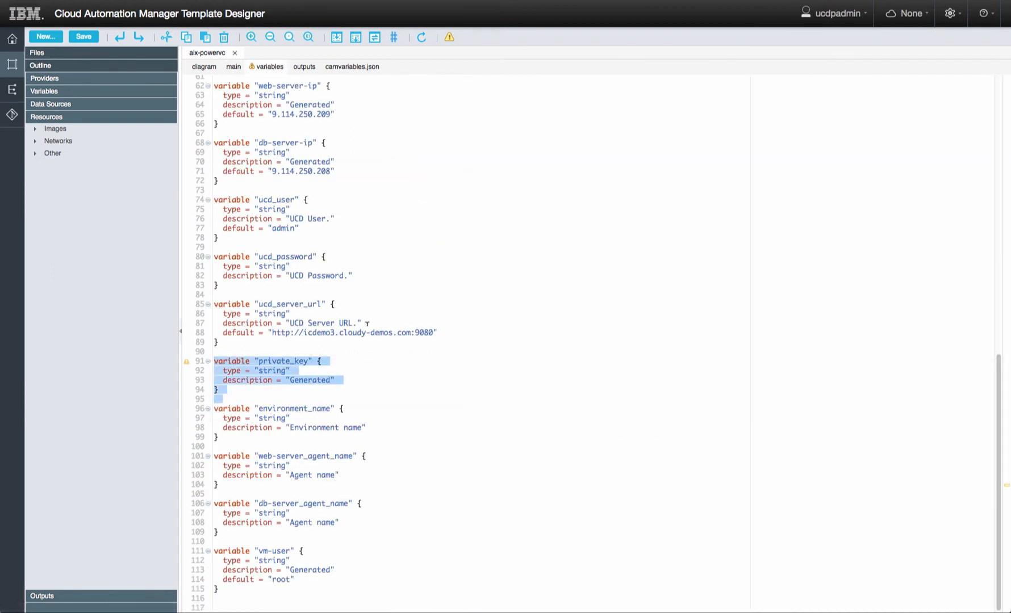
key("BackSpace")
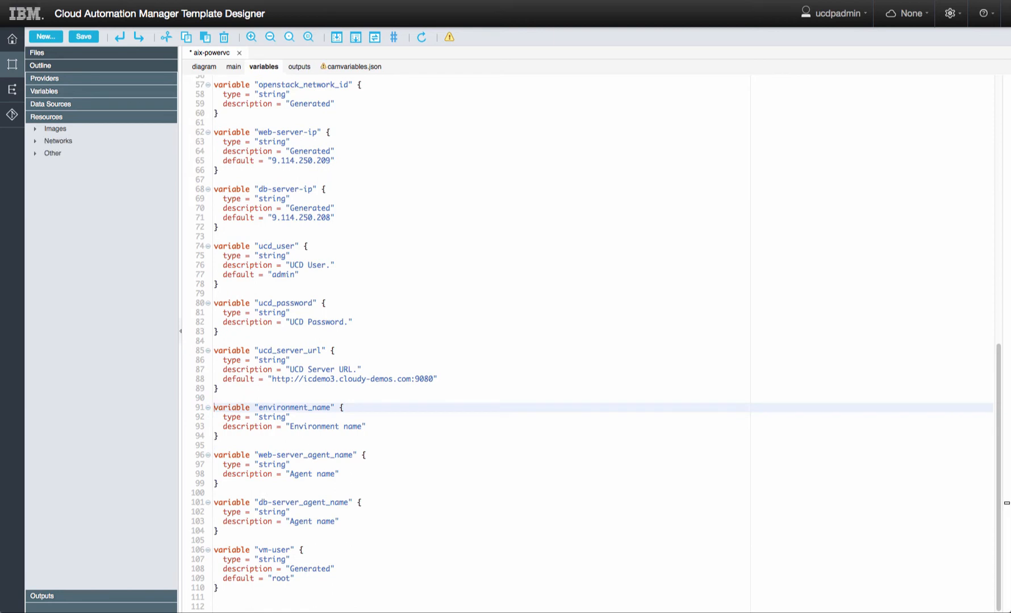
left_click(233, 67)
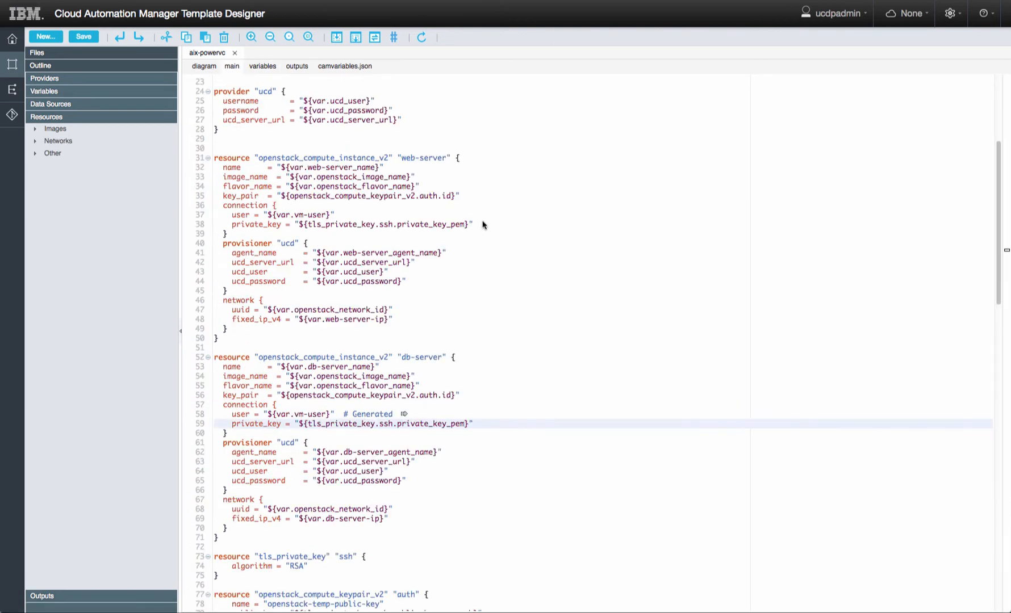
- Add timeout = "20m" to both web-server and db-server connection blocks and save
left_click(481, 224)
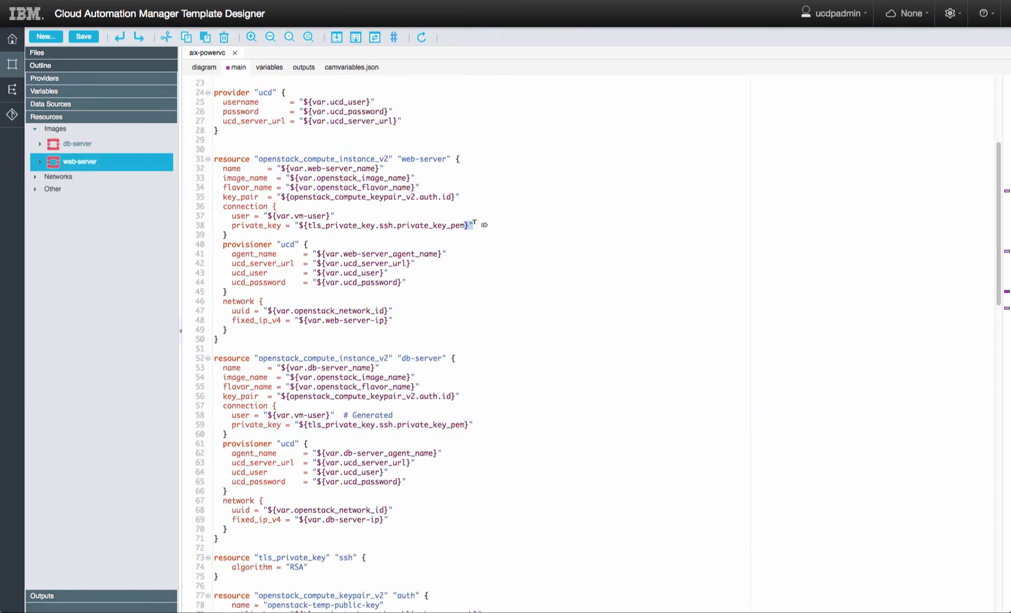
key("Return")
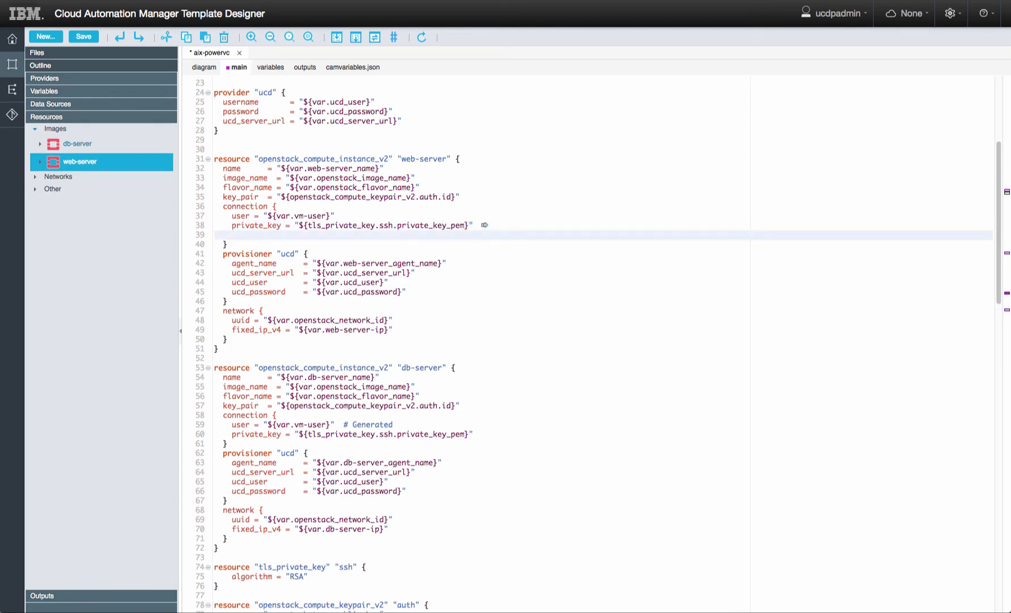
type("timeout = \"20m\"")
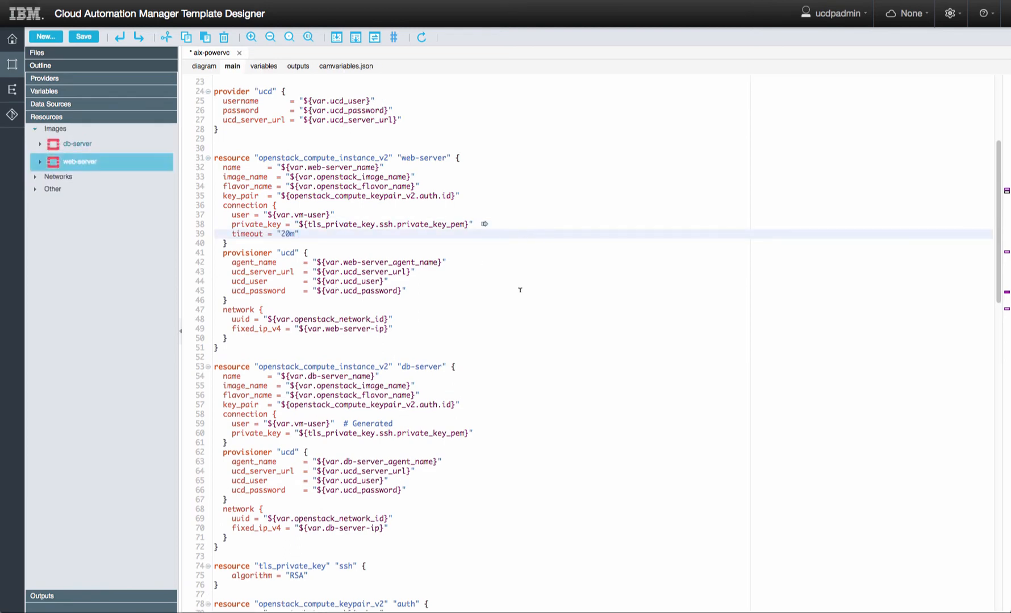
left_click(503, 433)
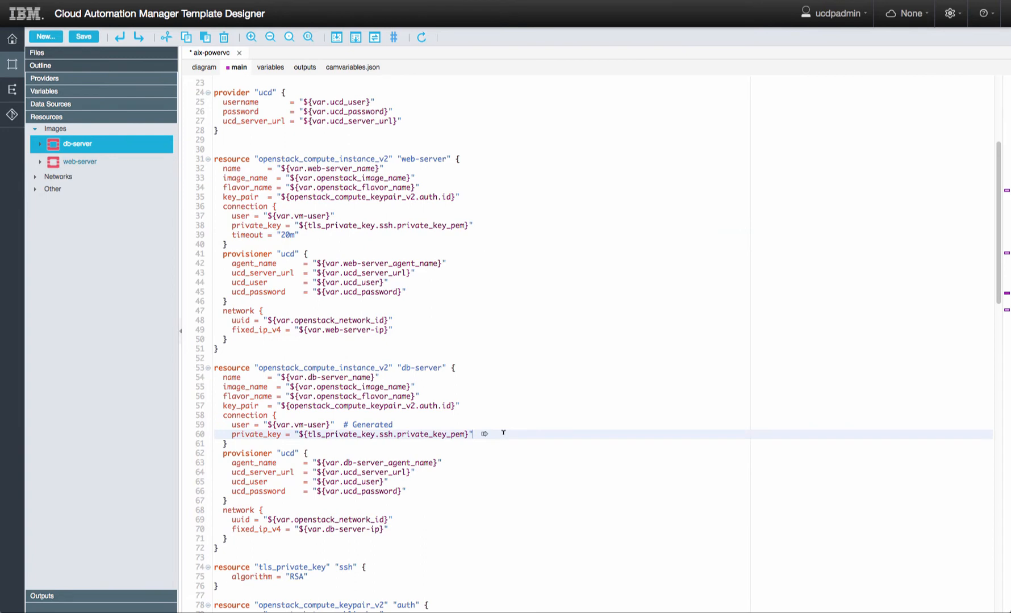
key("Return")
type("timeout = \"20m\"")
key("super+s")
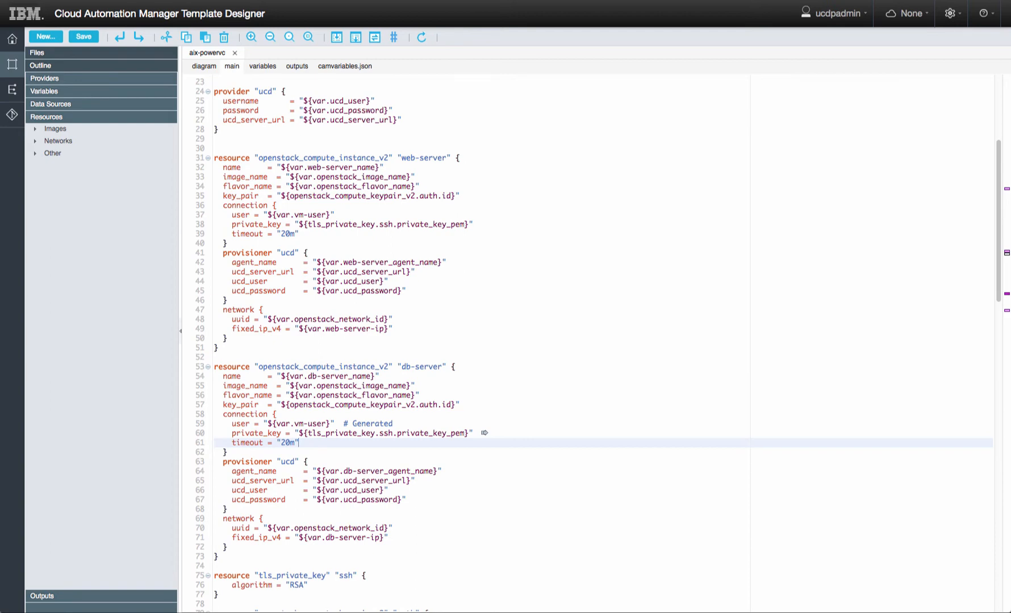
- Add os_type = "aix" to both servers' ucd provisioner blocks
left_click(423, 293)
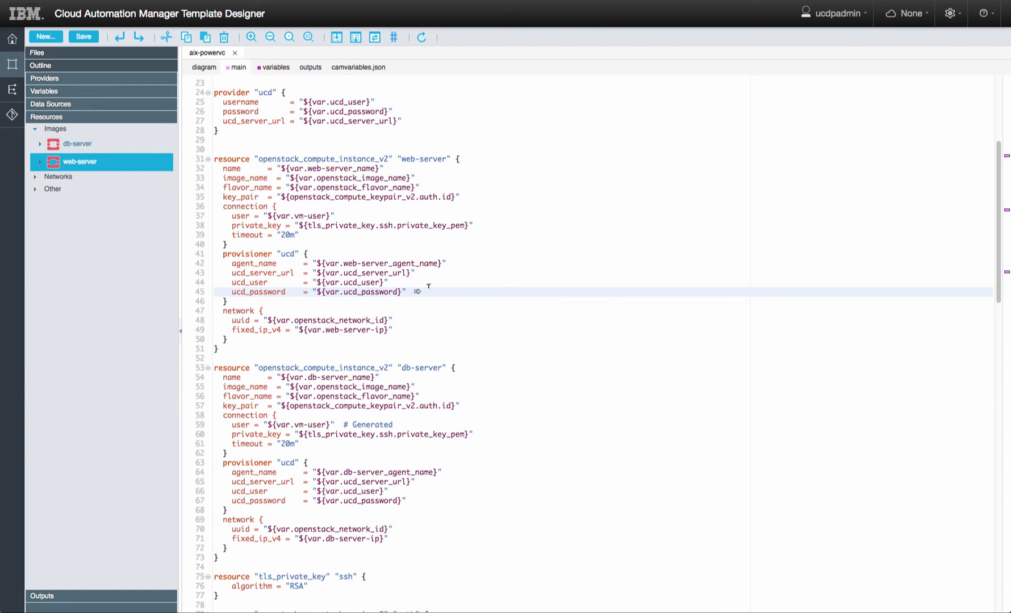
key("Return")
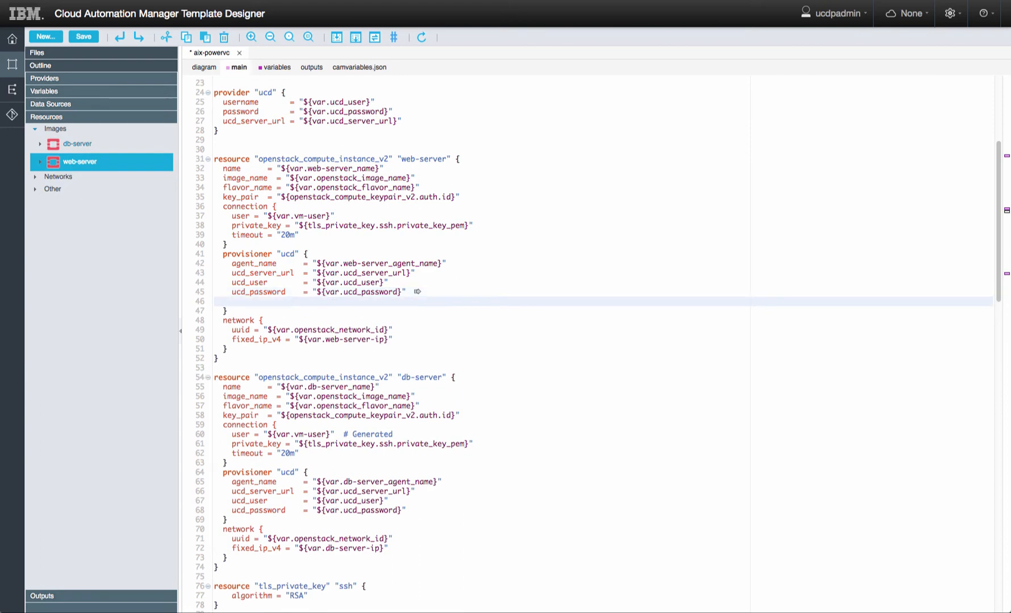
type("os_type = \"aix\"")
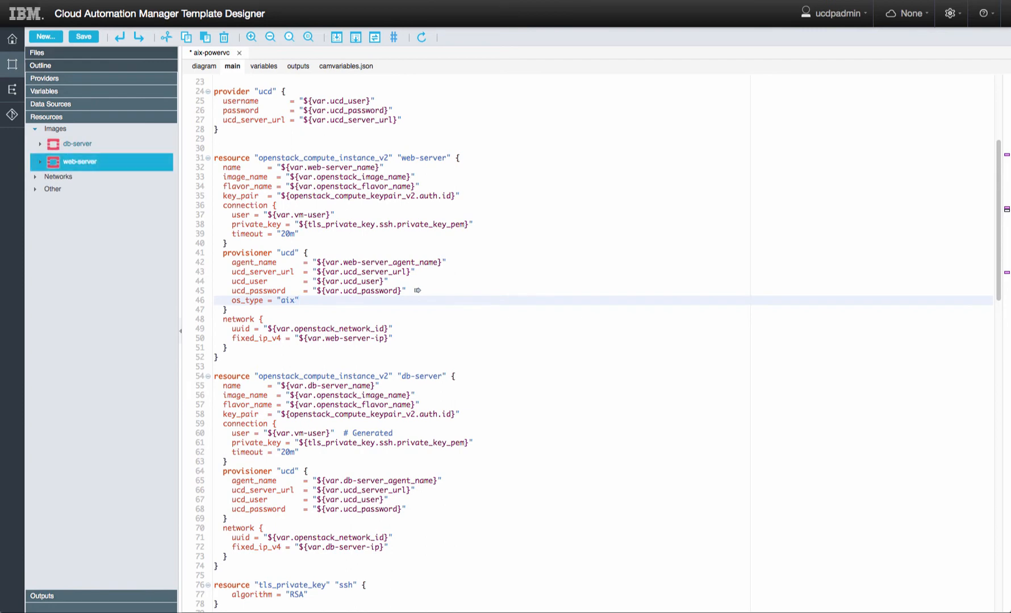
left_click(417, 510)
key("Return")
type("os_type = \"aix\"")
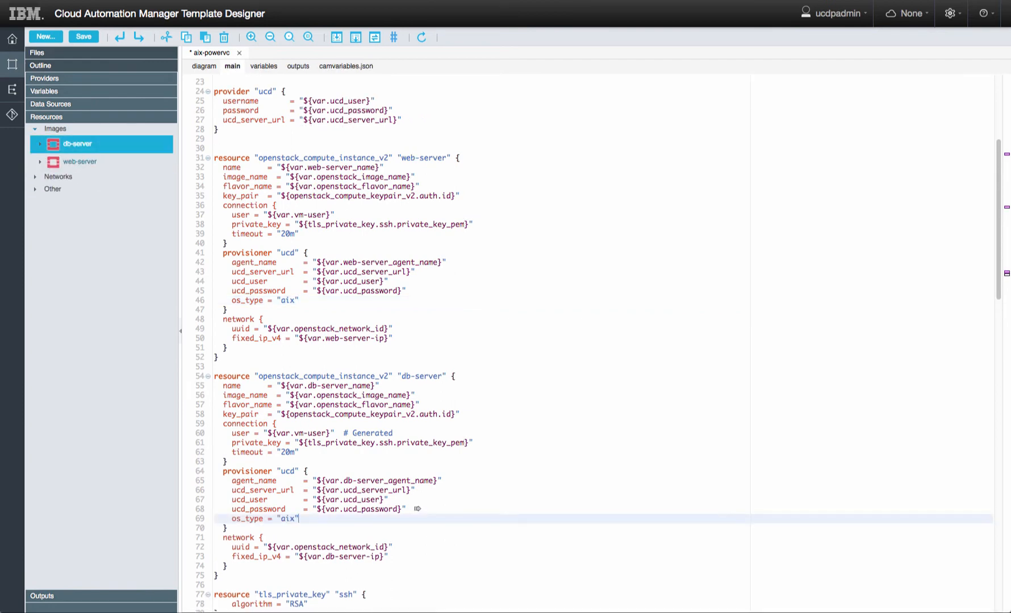
left_click(204, 66)
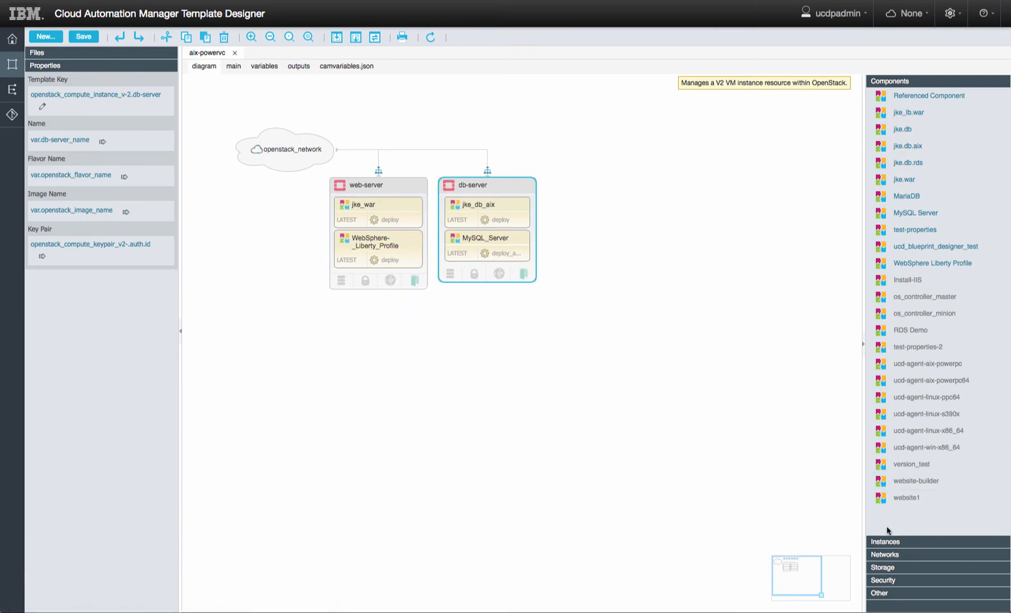
- Set deployment order: WebSphere_Liberty_Profile 1, MySQL_Server 1, jke_db_aix 2, jke_war 3; save
left_click(889, 595)
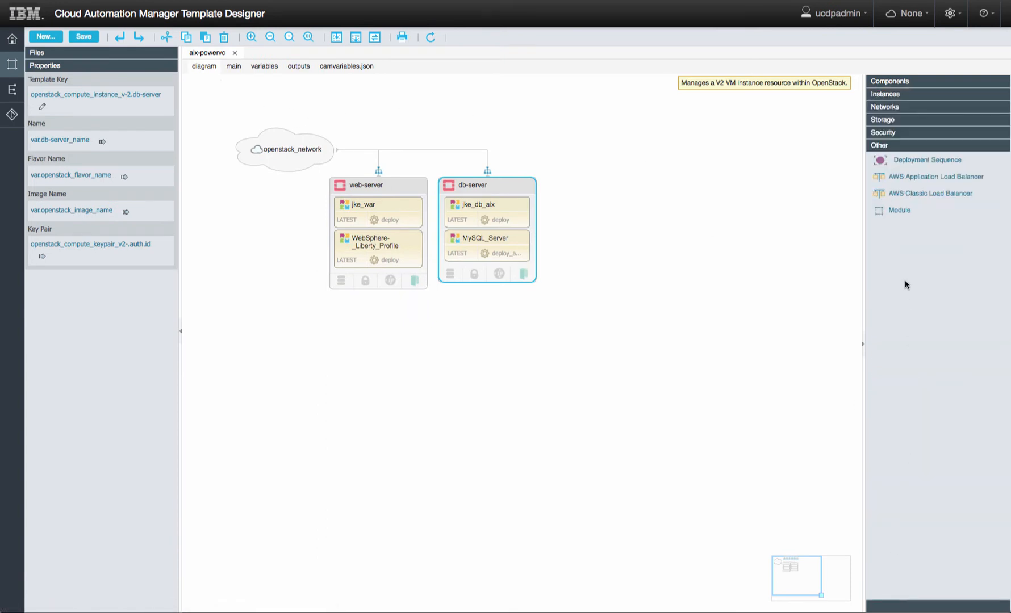
left_click_drag(887, 159, 418, 264)
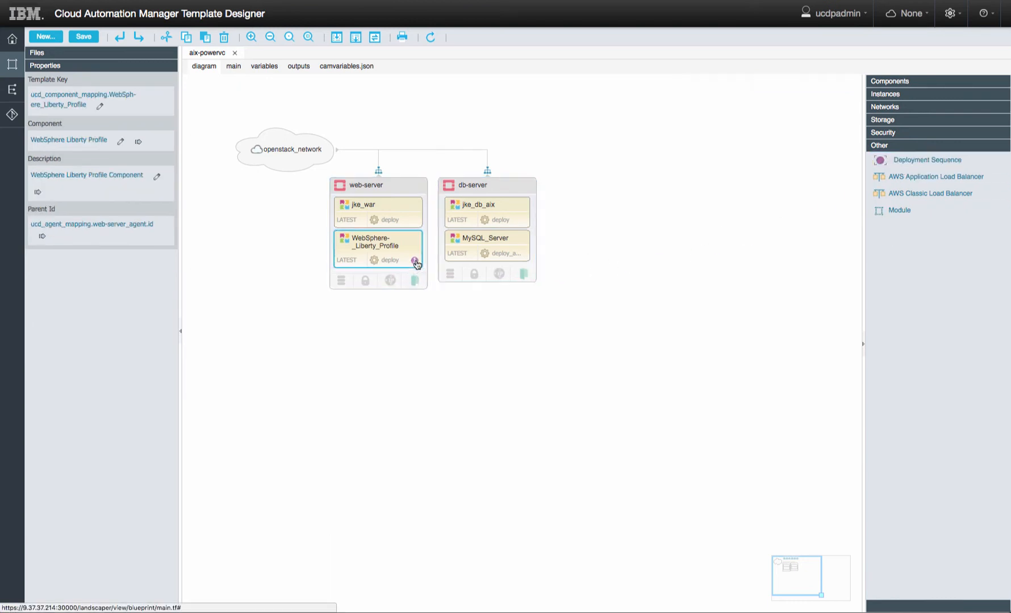
left_click_drag(898, 167, 509, 260)
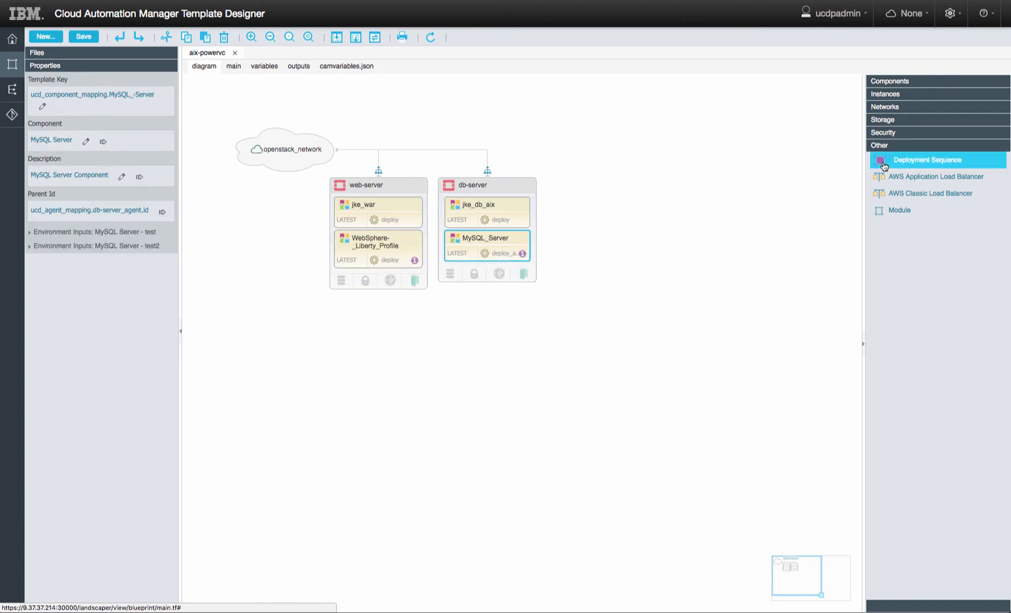
left_click_drag(898, 161, 525, 225)
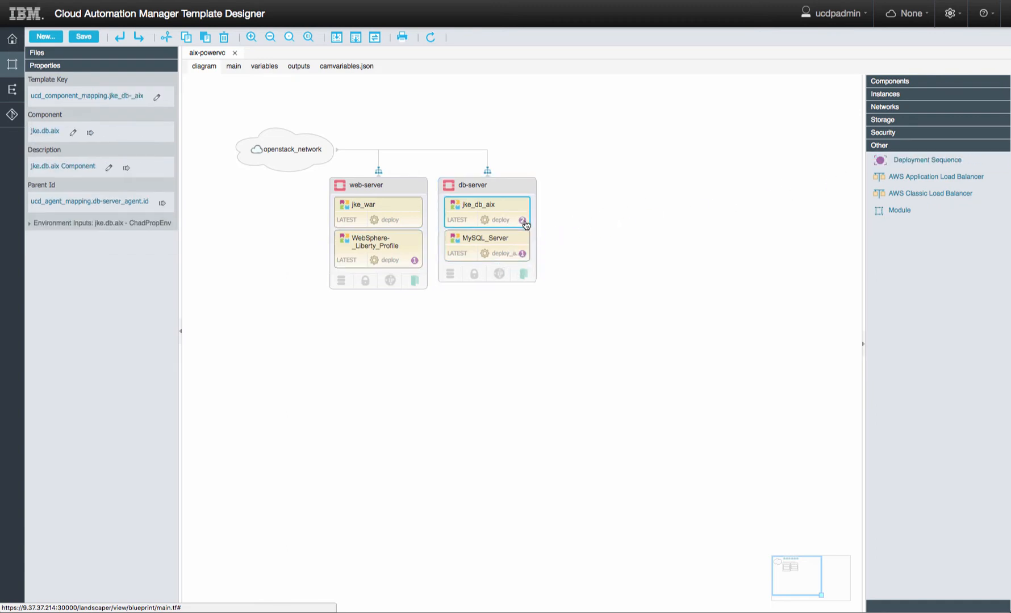
left_click_drag(907, 164, 416, 224)
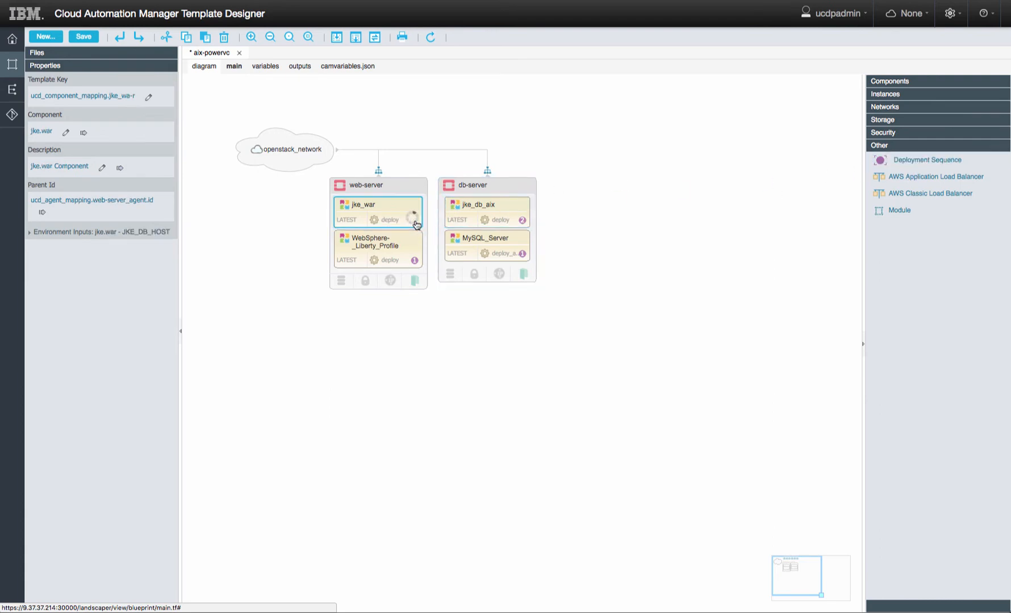
left_click(94, 39)
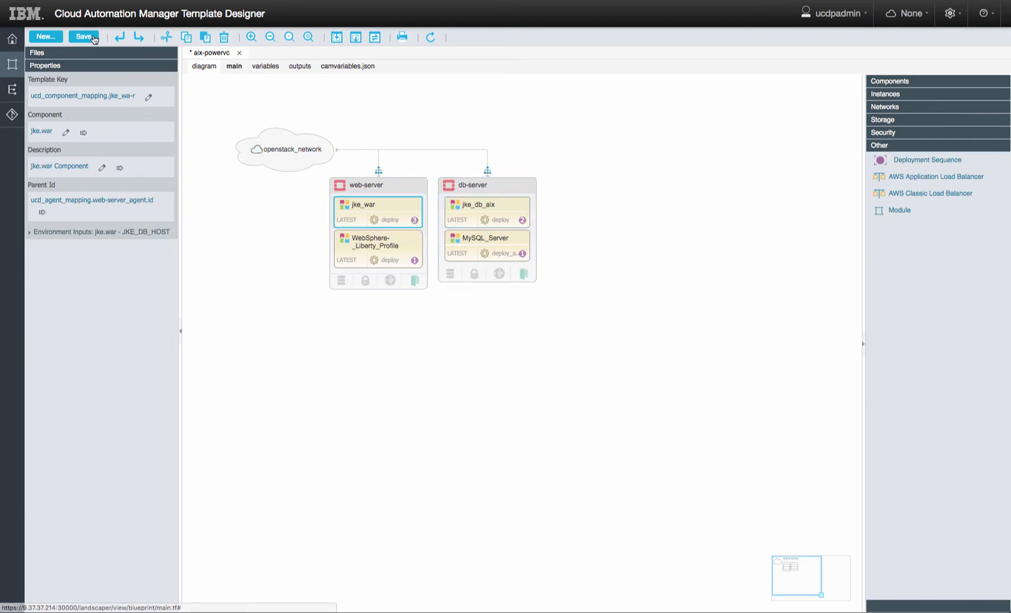
- Set jke.war's JKE_DB_HOST input value to the Db Server Ip variable and save
left_click(30, 233)
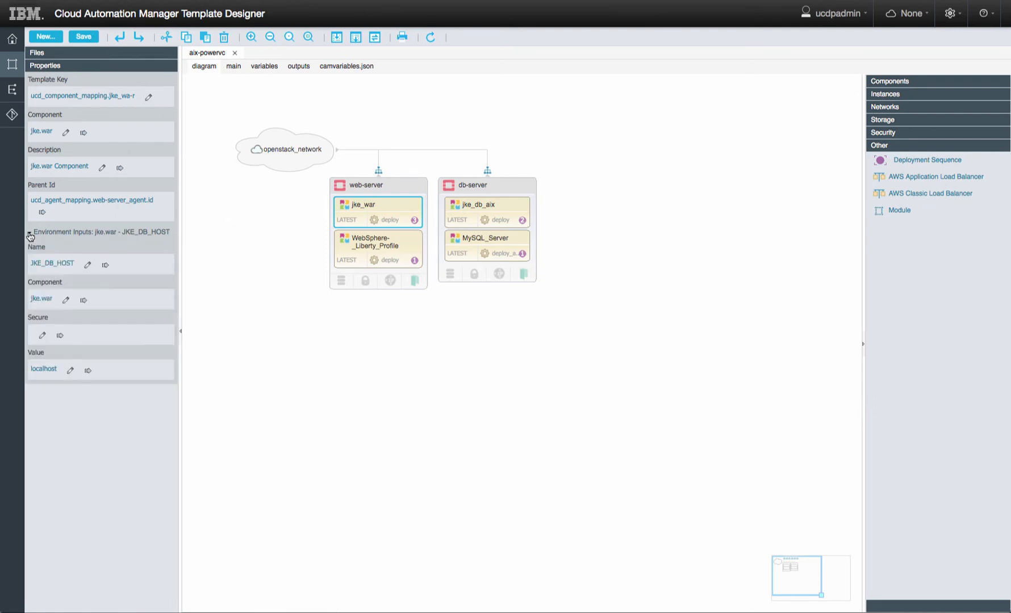
left_click(88, 372)
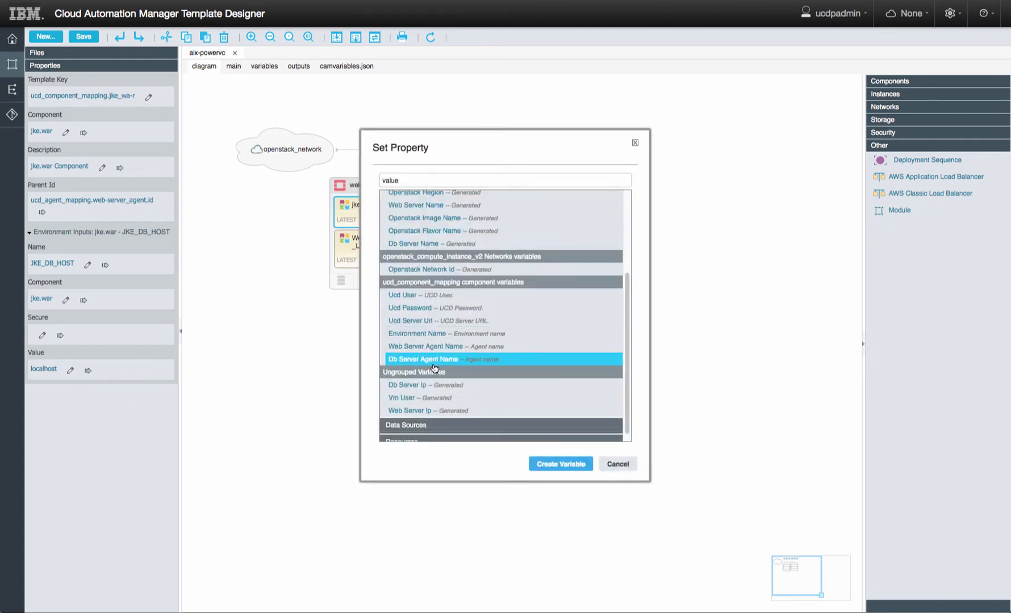
left_click(411, 386)
left_click(578, 465)
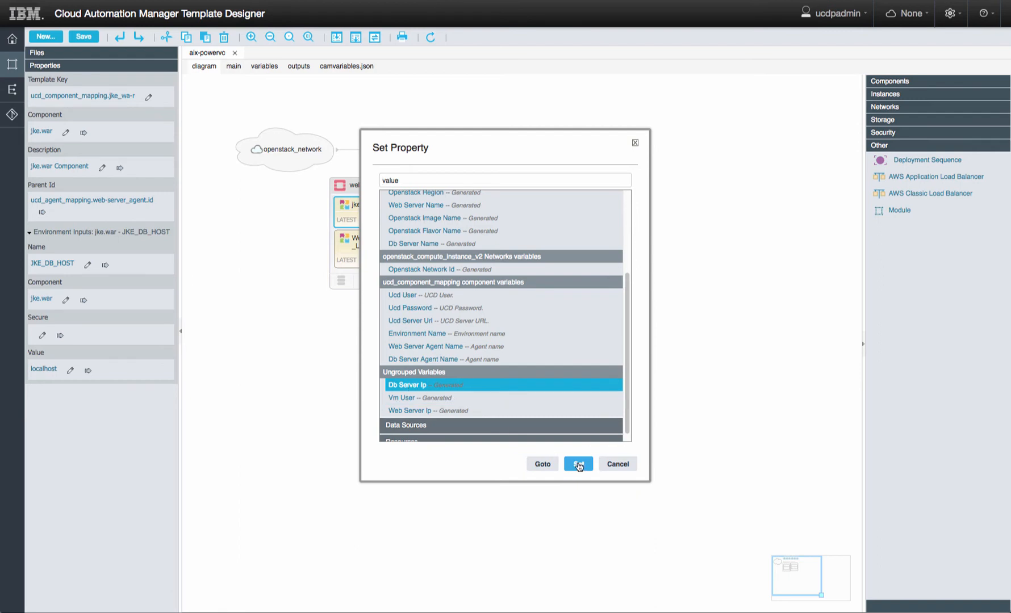
left_click(84, 37)
left_click(298, 67)
left_click(280, 136)
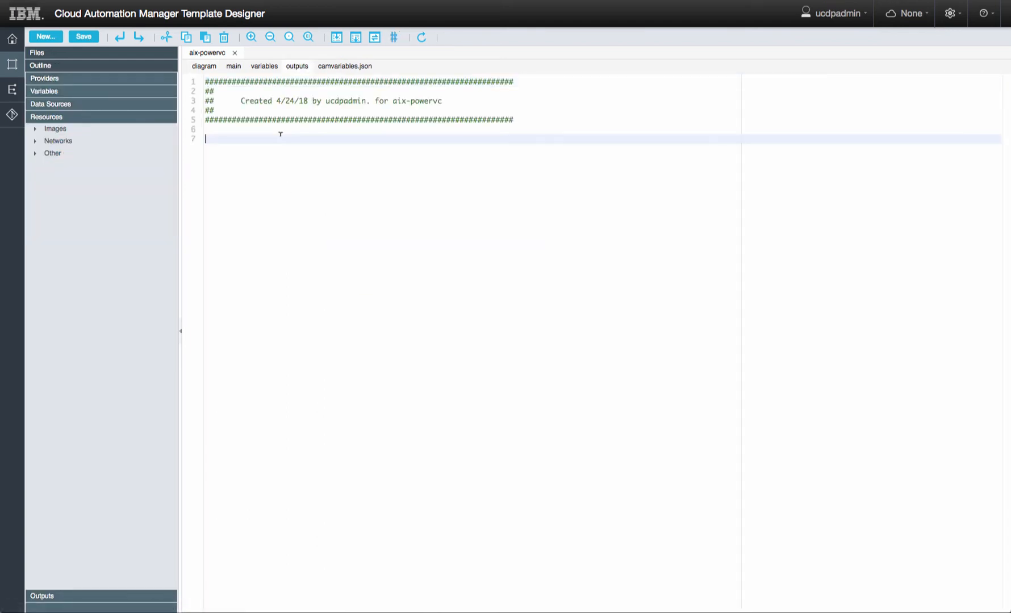
type("output \"jke_application_url\" {   description = \"JKE Application\"   value = \"http://${var.web-server-ip}:9080\" }")
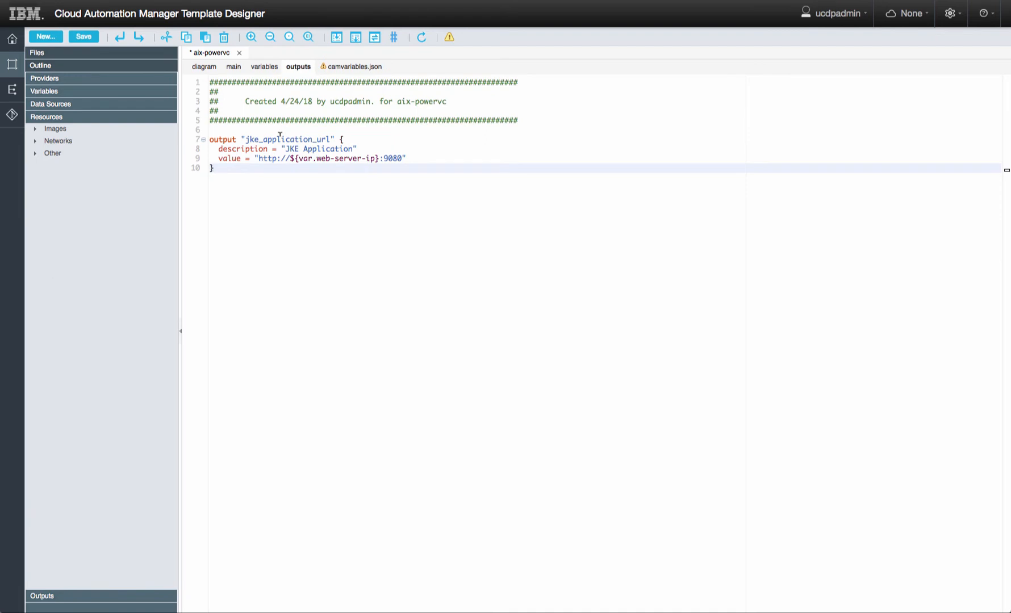
key("ctrl+s")
left_click(264, 67)
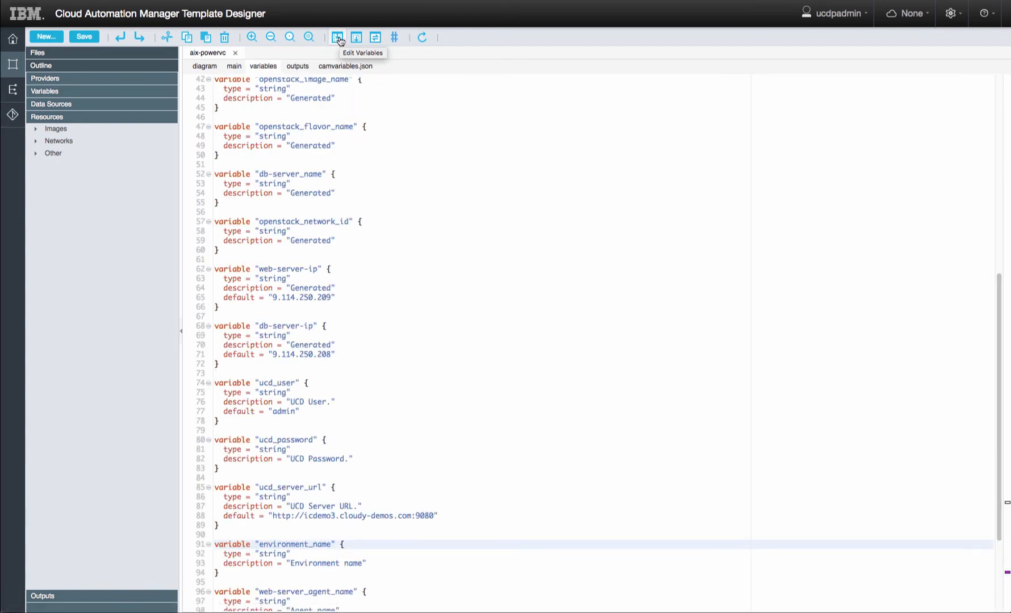
- In the template variables, give Db Server Name the default value jke-db
left_click(338, 38)
left_click(417, 184)
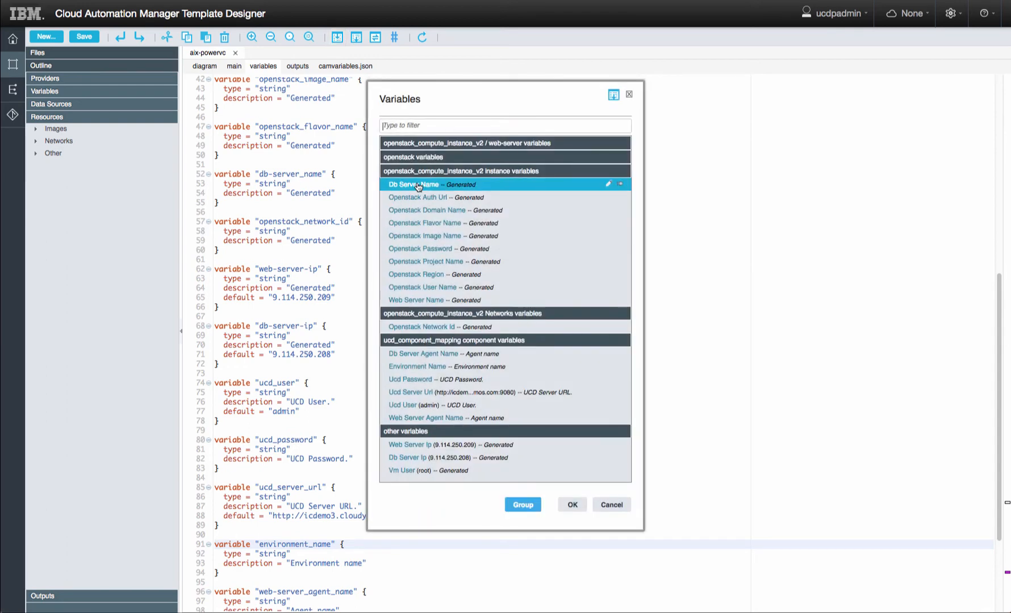
double_click(417, 184)
left_click(491, 284)
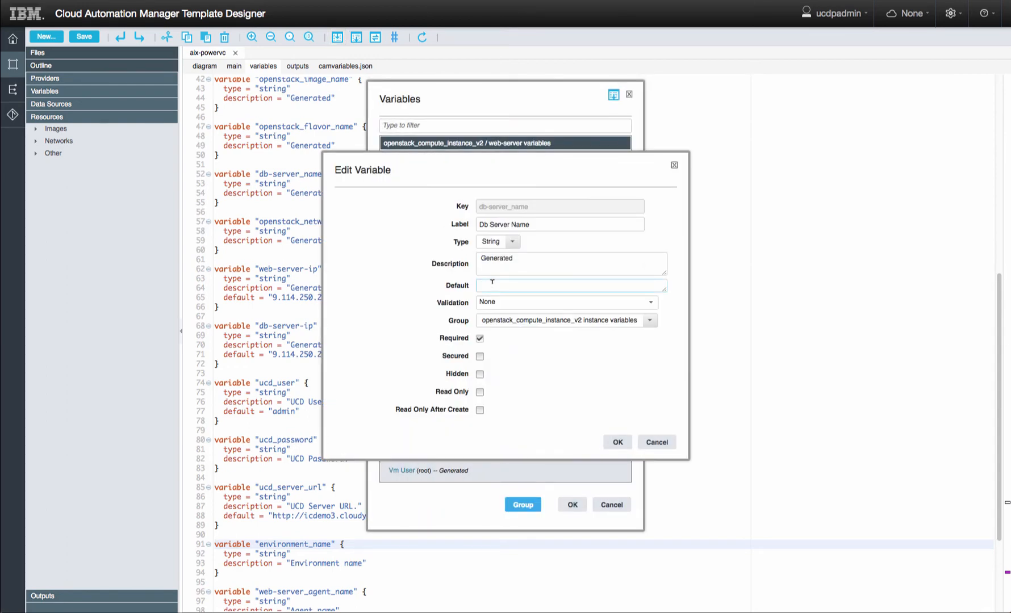
type("jke")
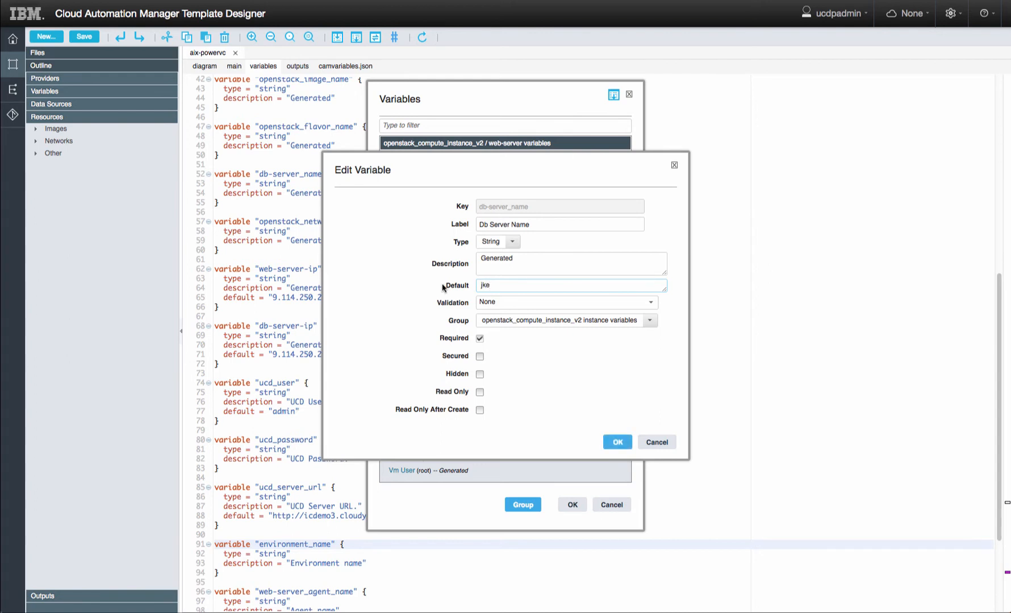
type("-db")
left_click(618, 443)
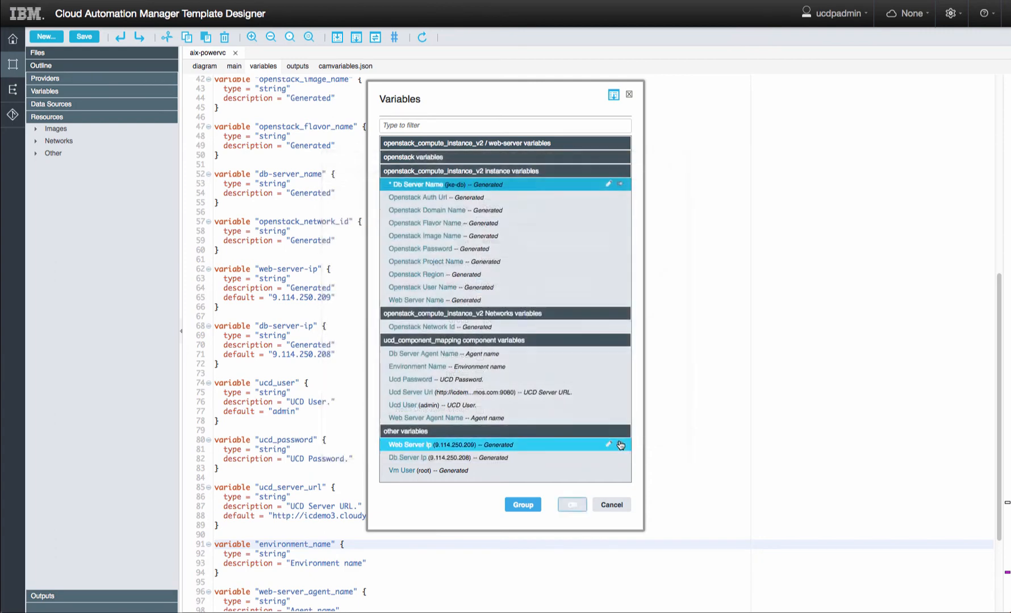
left_click(435, 197)
double_click(434, 199)
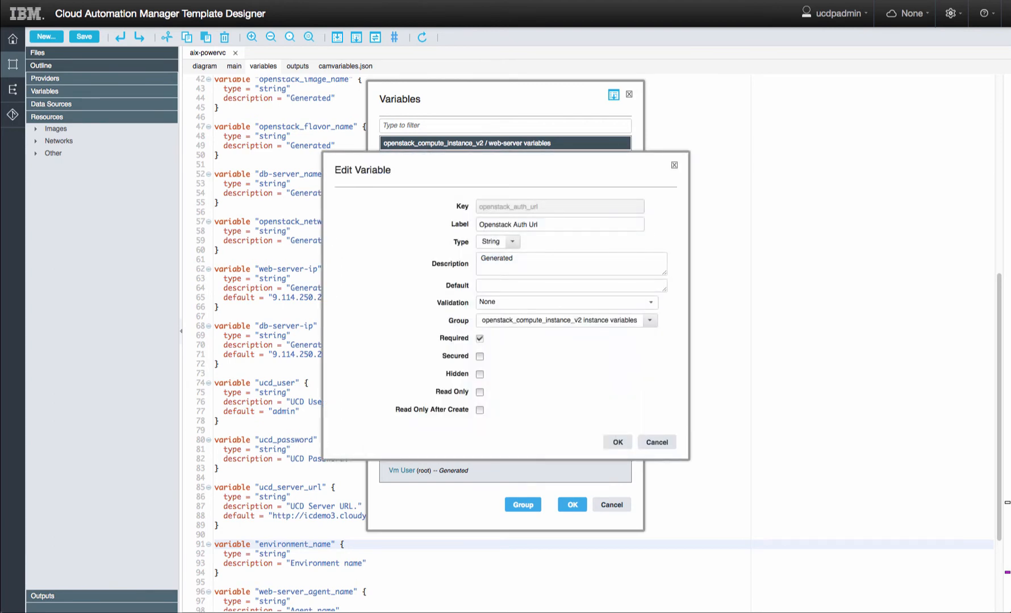
type("https://9.114.192.190:5000/v3")
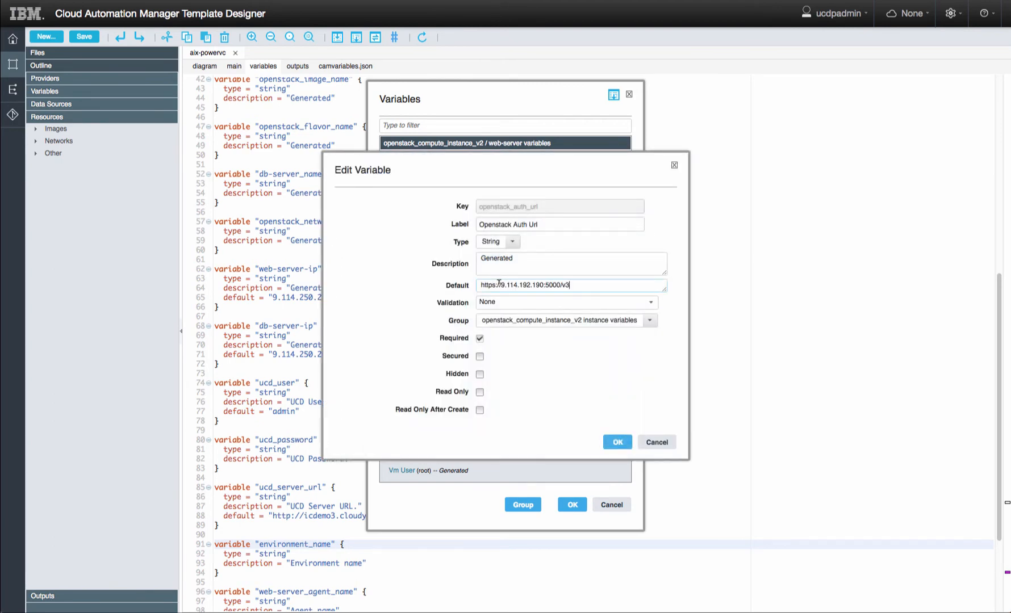
left_click(620, 444)
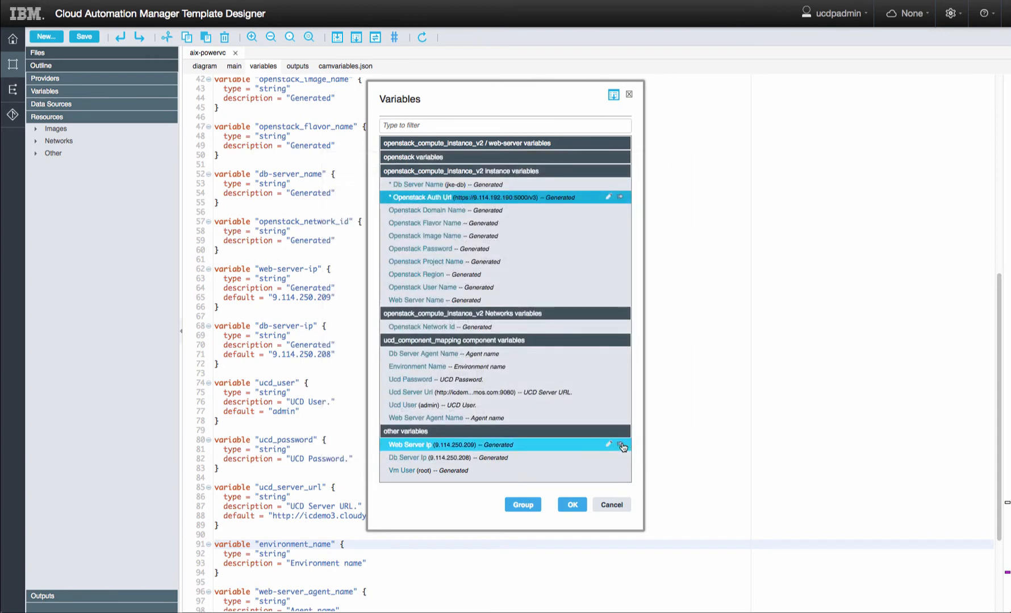
left_click(572, 505)
left_click(203, 66)
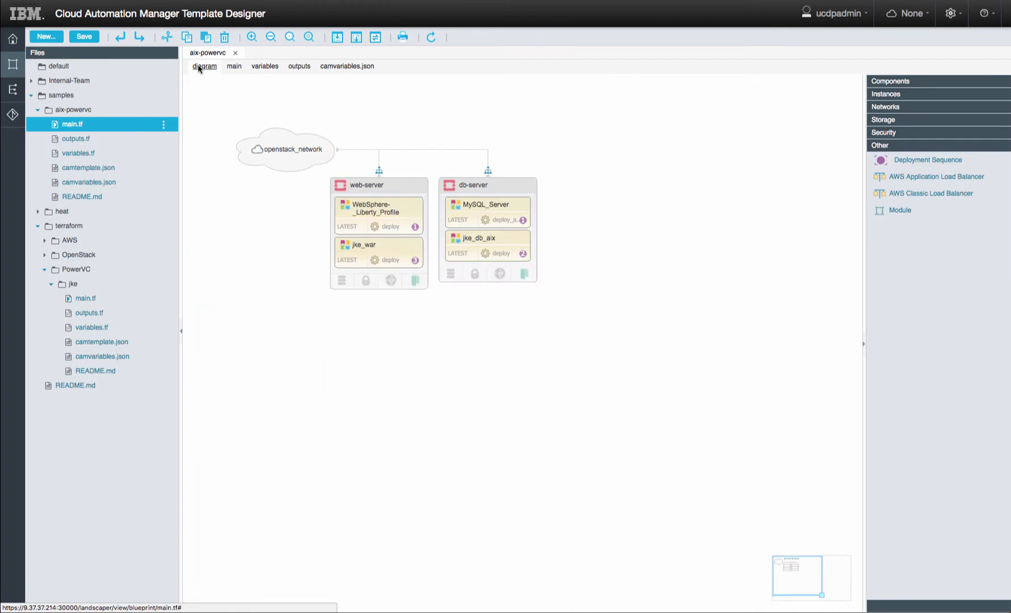
- In camtemplate.json, rename the template to 'JKE Banking Application' with description 'Deploy the JKE Banking Application onto AIX VMs running in PowerVC'
left_click(88, 169)
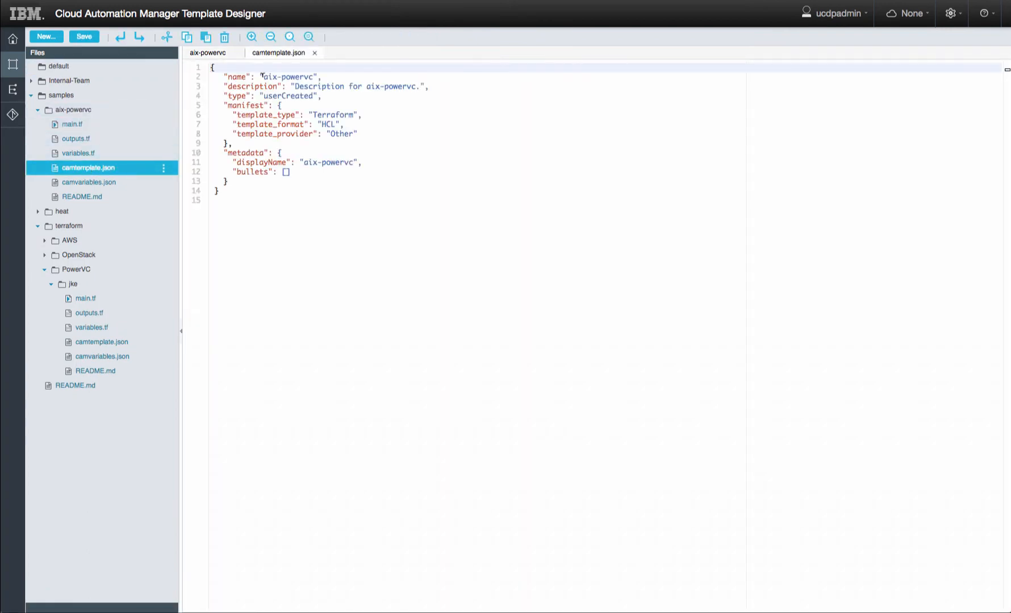
left_click_drag(262, 75, 312, 75)
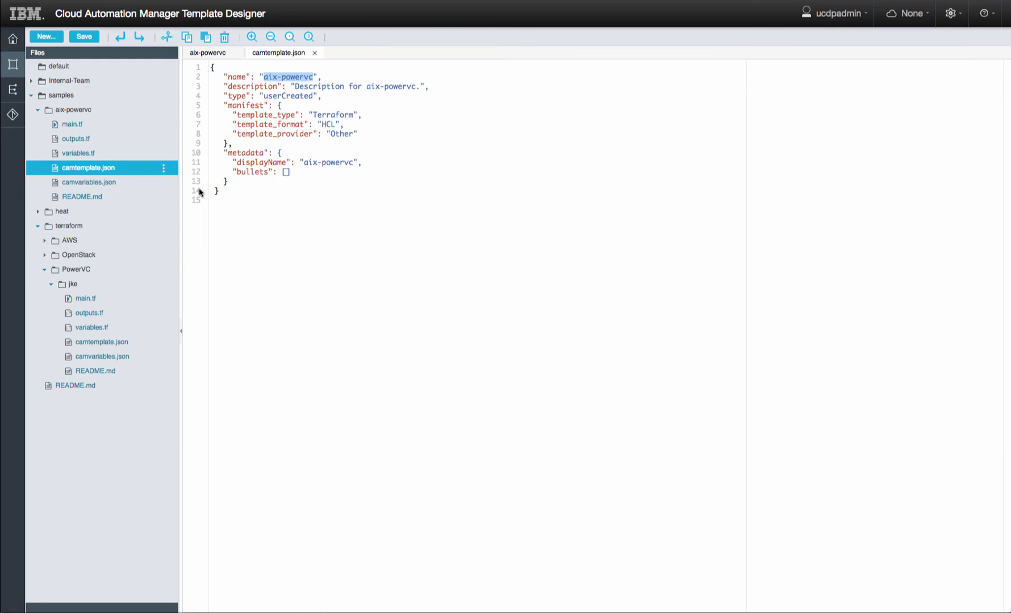
type("JKE")
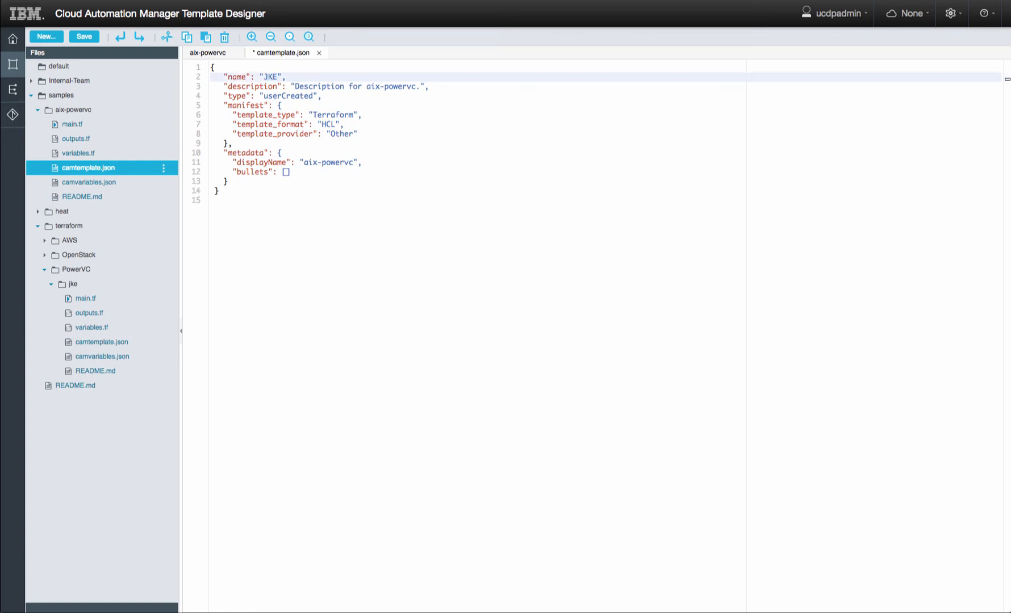
type(" Banking Application")
left_click_drag(295, 85, 419, 85)
type("Deploy the JK")
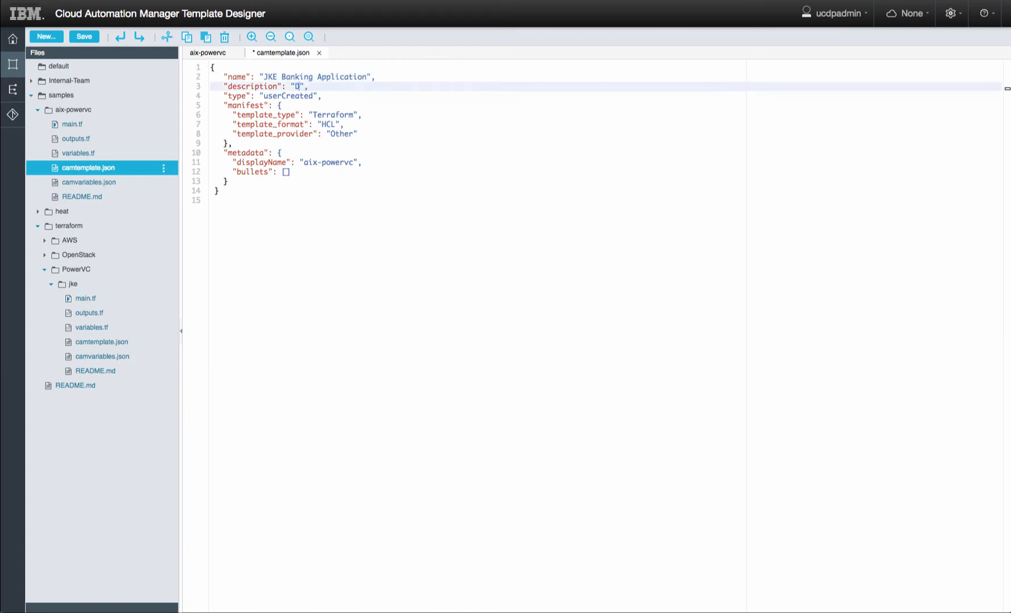
type("E Banking Application")
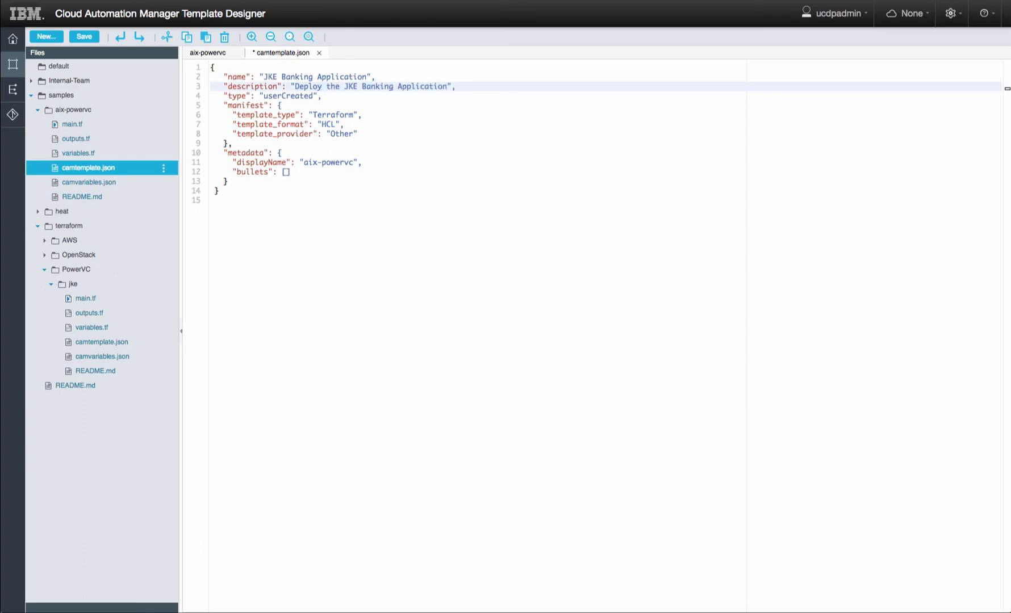
type(" onto AIX VMs running in PowerVC")
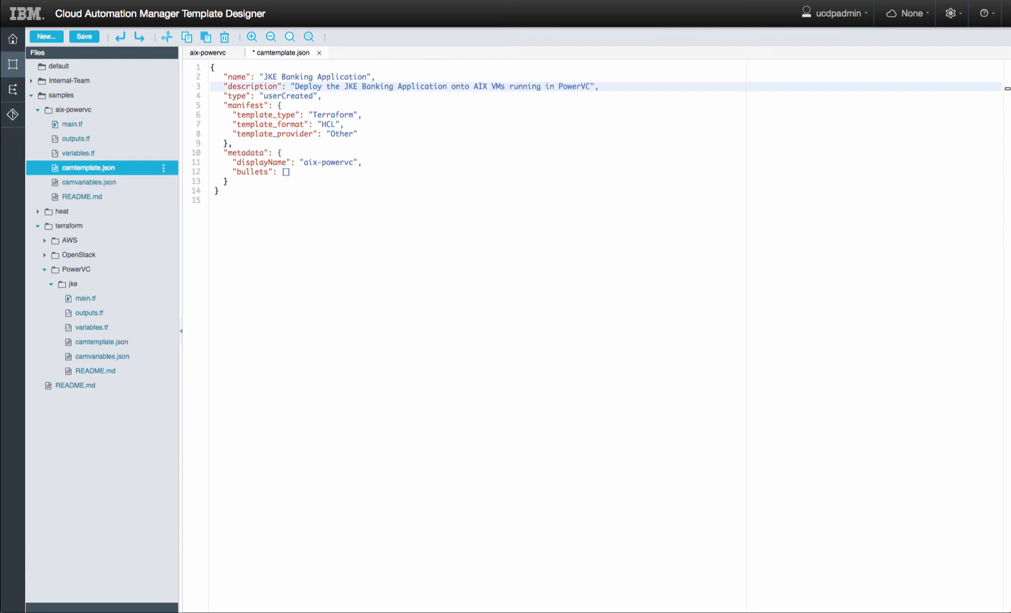
- Copy the name into displayName, replacing aix-powervc, then save and close camtemplate.json
left_click_drag(264, 76, 366, 76)
key("ctrl+c")
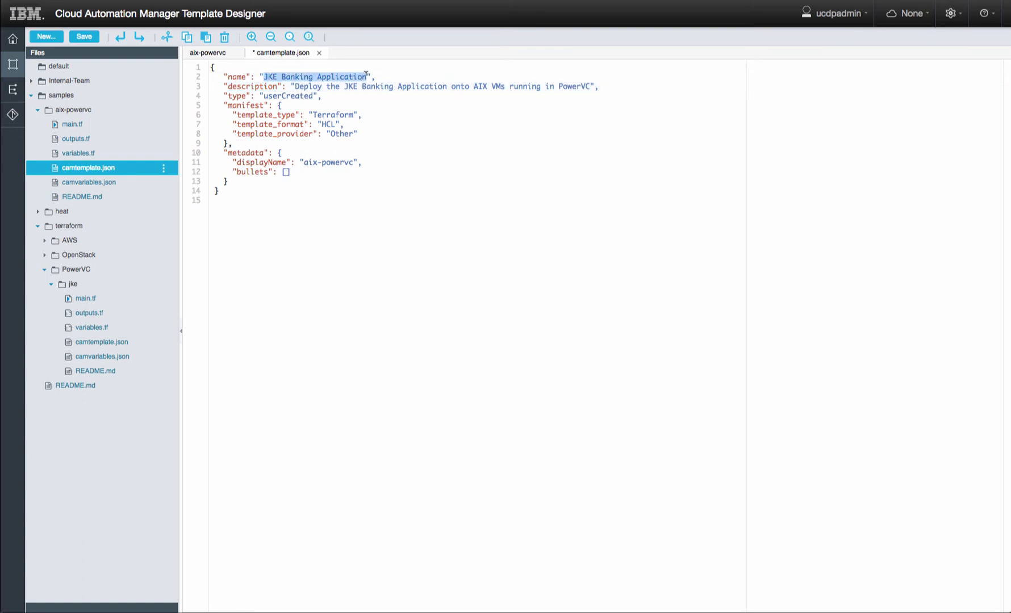
left_click_drag(304, 161, 357, 161)
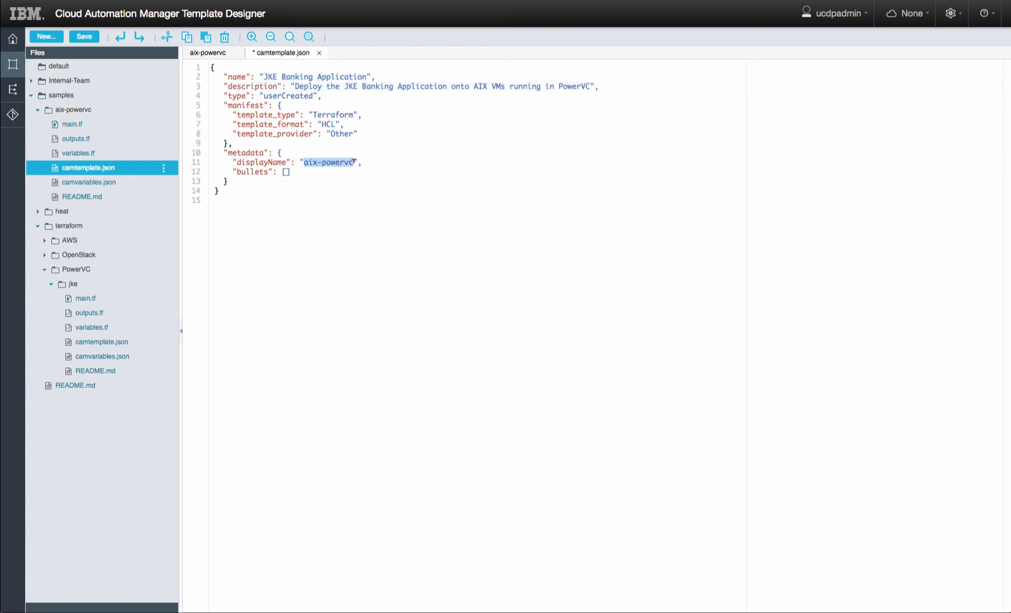
key("ctrl+v")
key("ctrl+s")
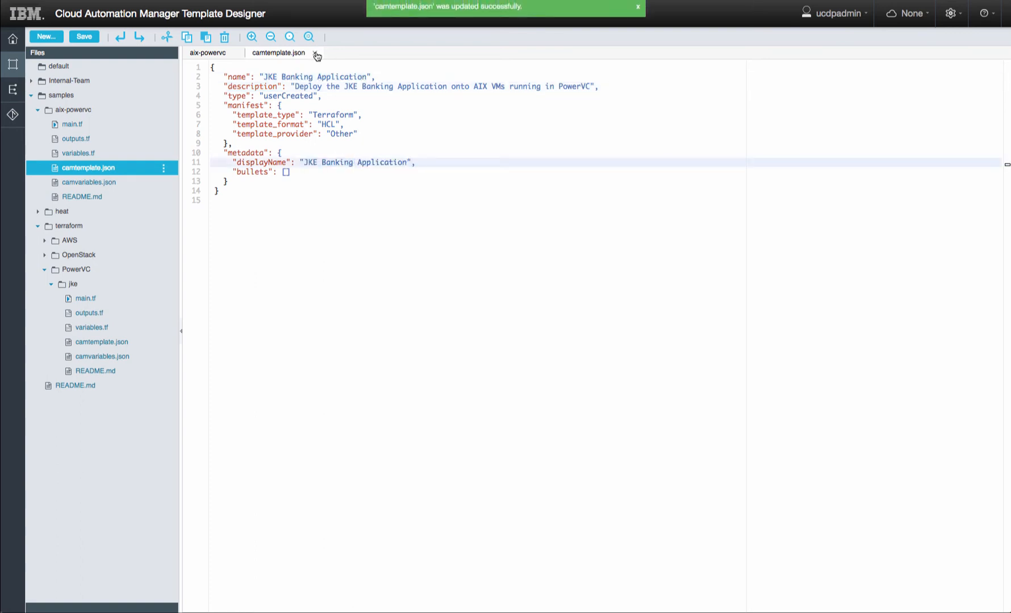
left_click(314, 53)
- Commit all six changed files with the message 'JKE on AIX'
left_click(237, 53)
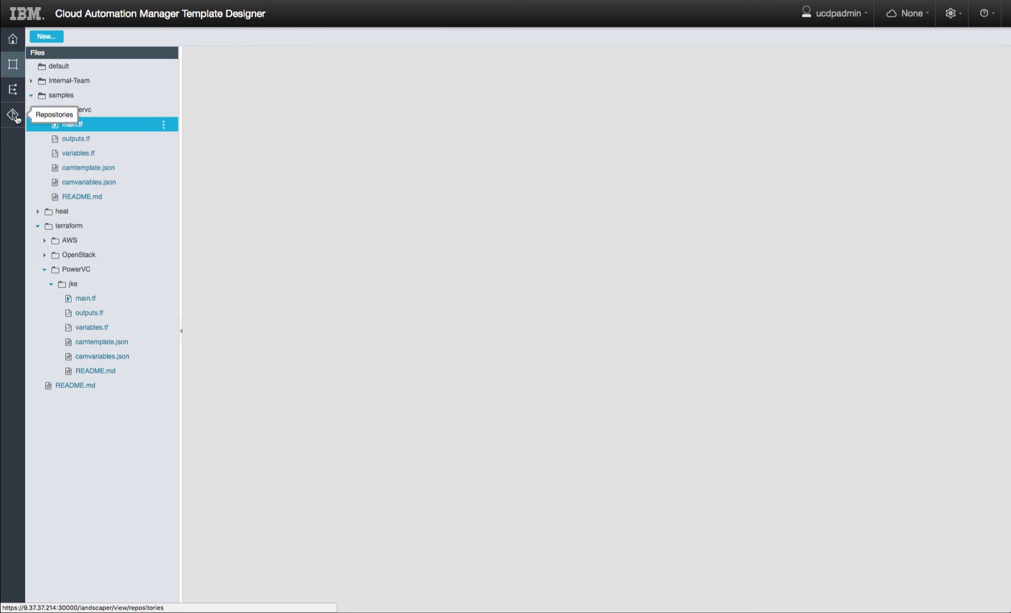
left_click(14, 116)
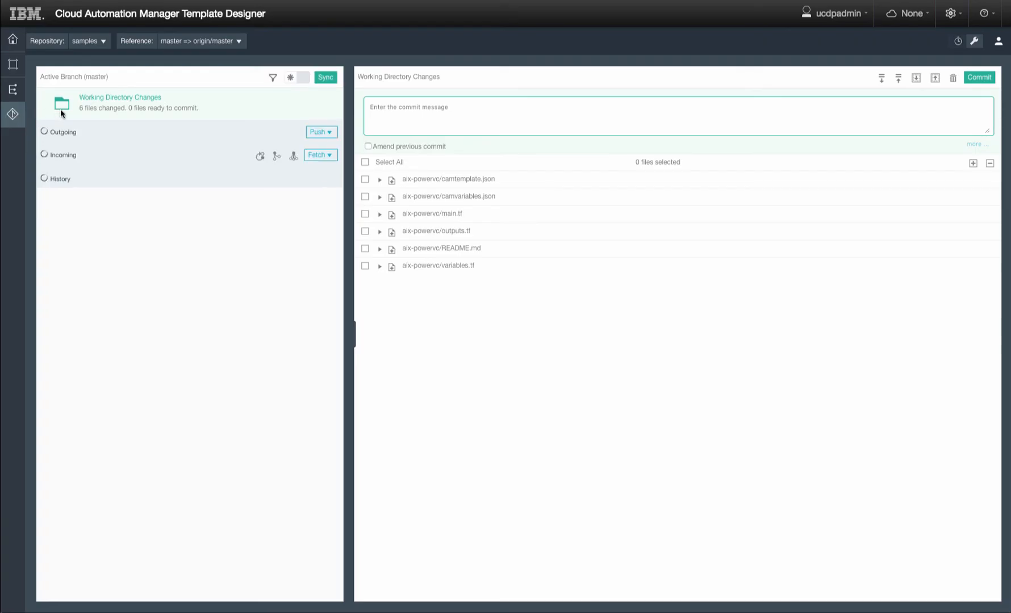
left_click(365, 162)
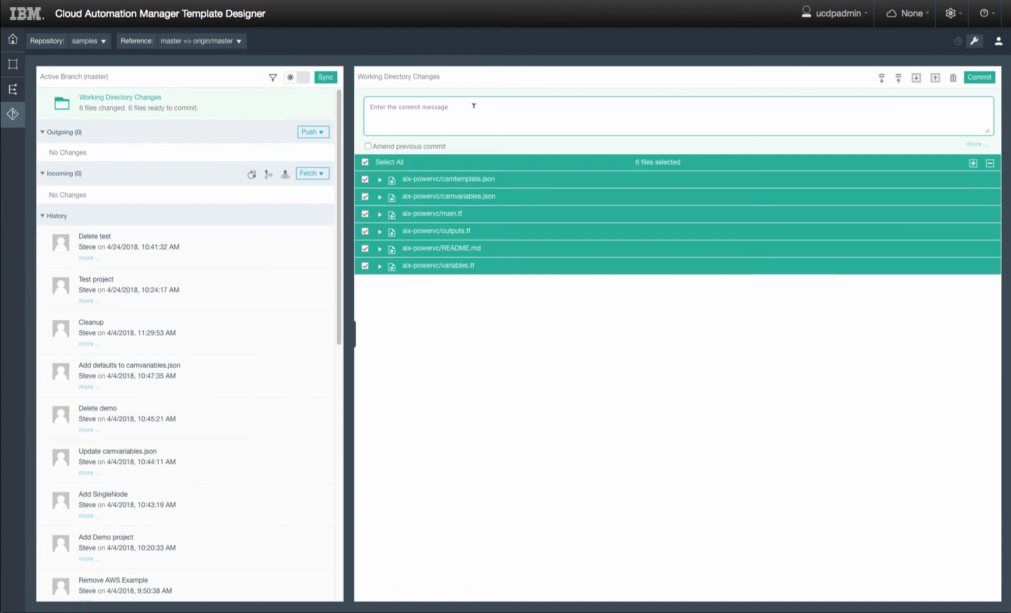
type("JKE on AIX")
left_click(982, 79)
- Sync the commit to the remote repository using the Git username and password, then return to the file tree
left_click(326, 78)
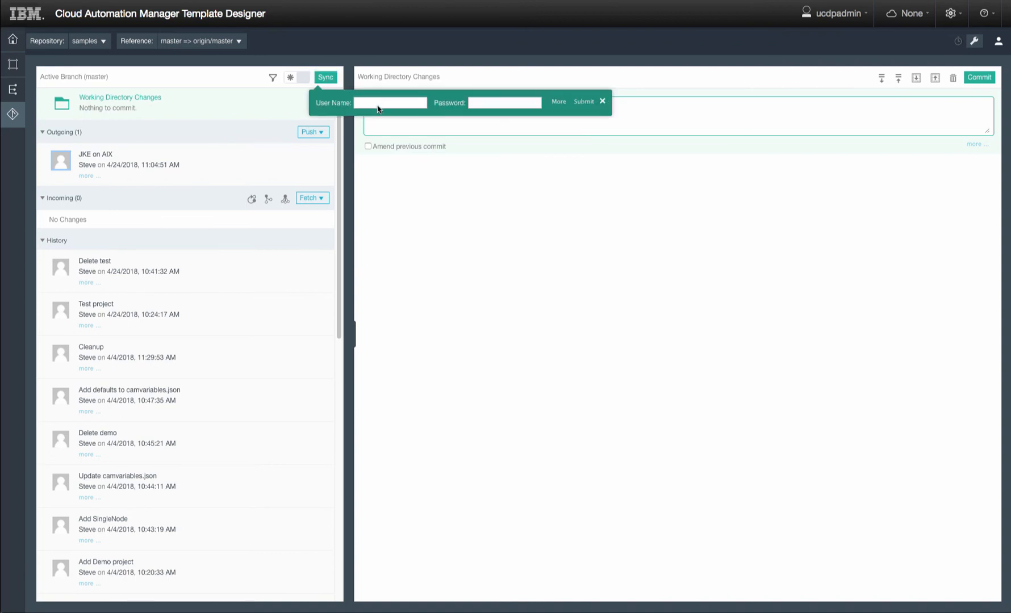
type("steve")
key("Tab")
key("ctrl+v")
left_click(584, 102)
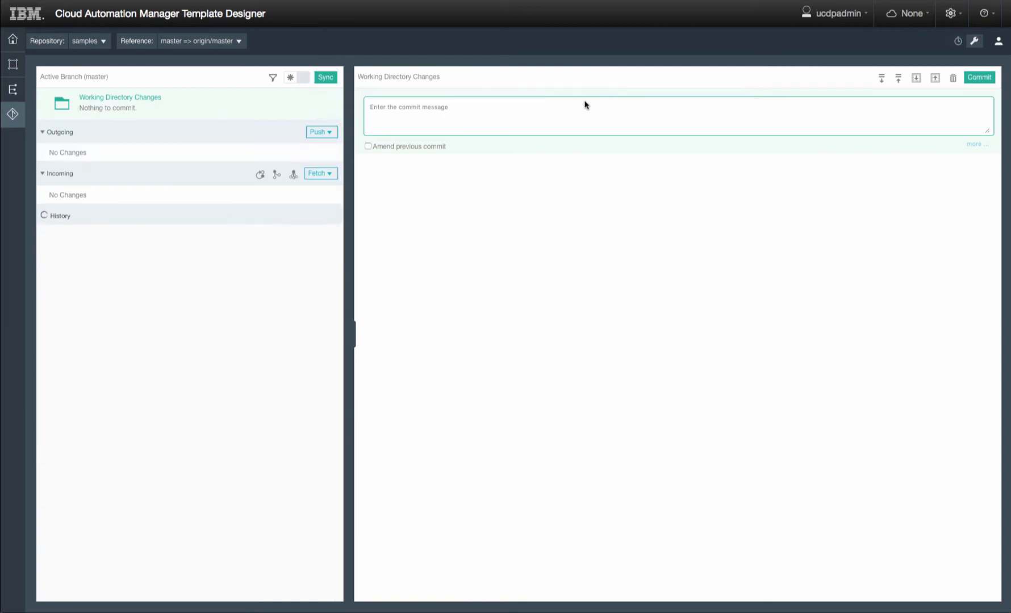
left_click(11, 66)
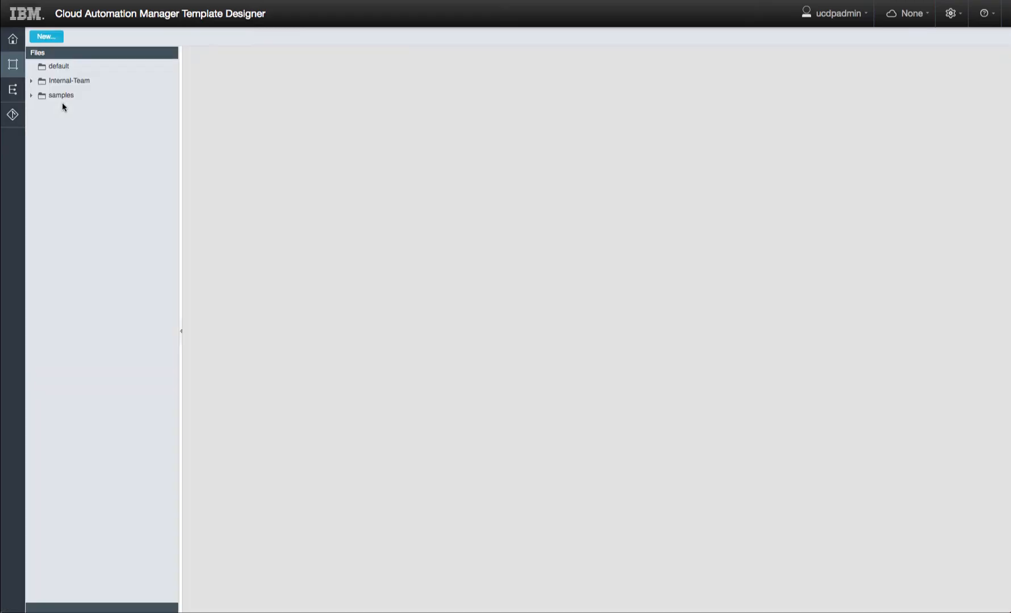
- Publish samples/aix-powervc to CAM through GitHub, supplying the Git access token
left_click(31, 97)
left_click(67, 110)
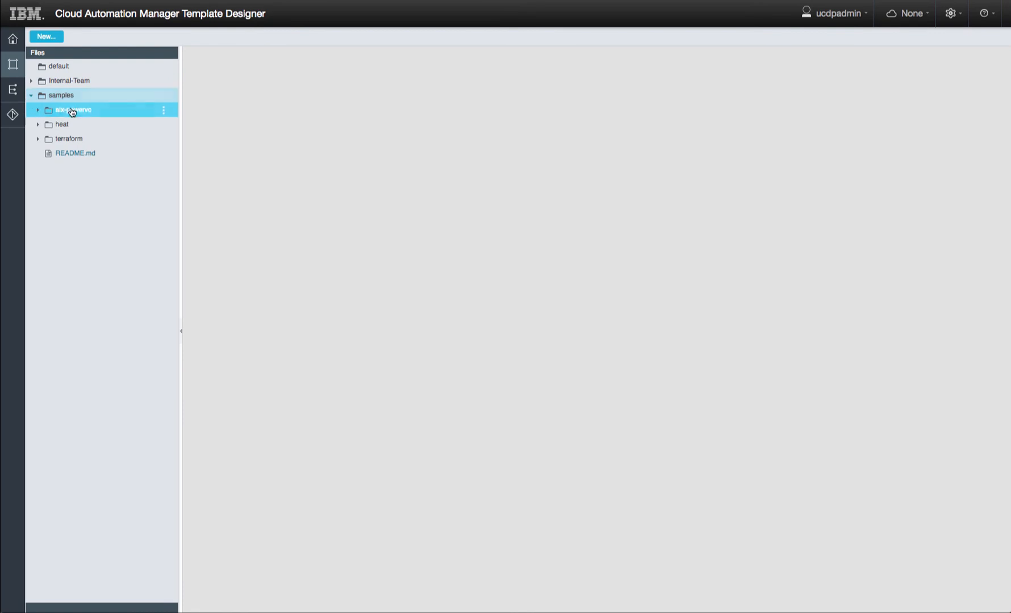
left_click(164, 112)
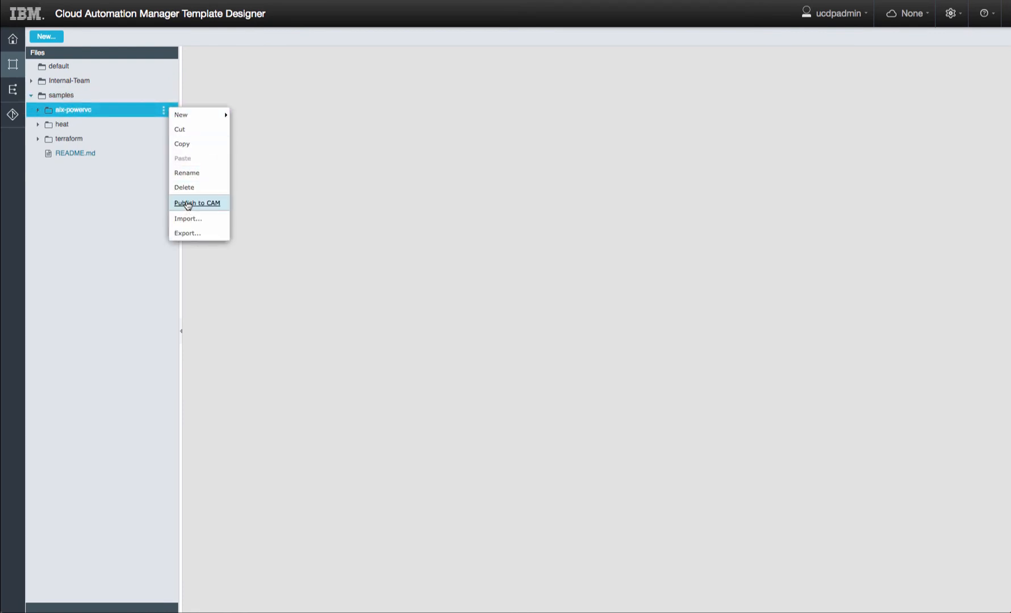
left_click(187, 205)
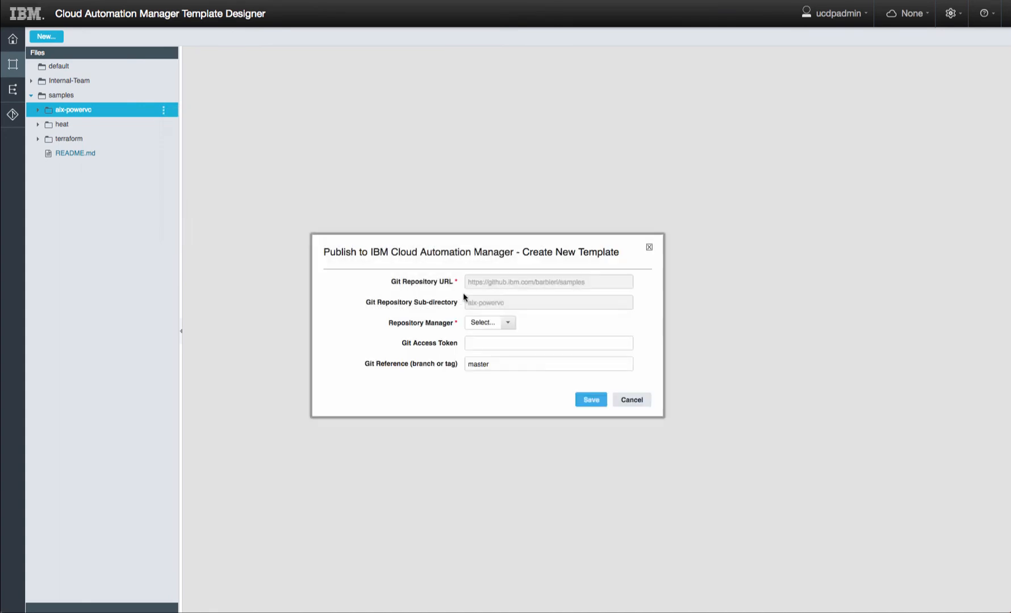
left_click(508, 323)
left_click(487, 359)
left_click(487, 343)
key("ctrl+v")
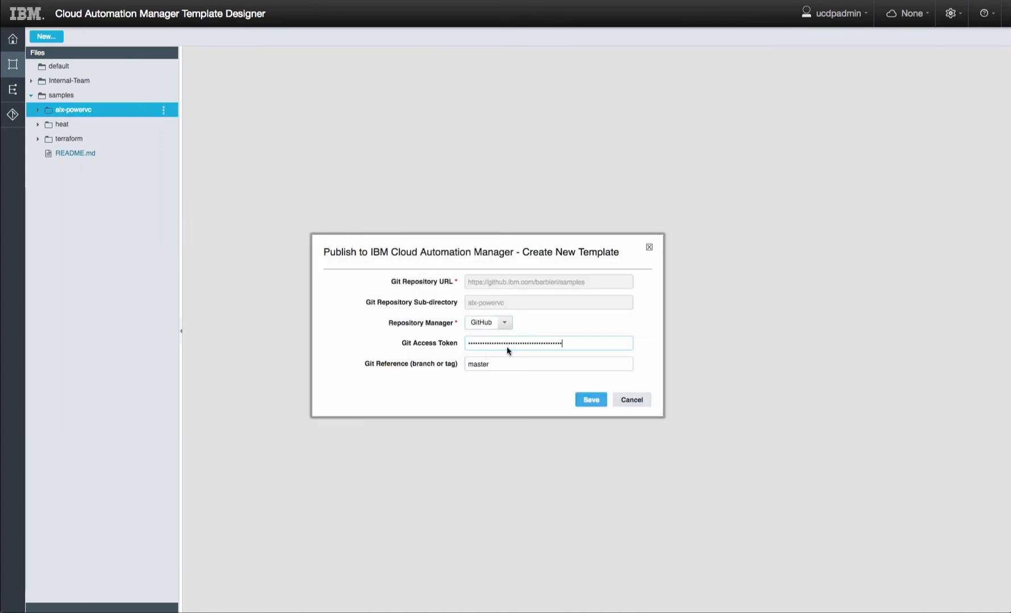
left_click(592, 401)
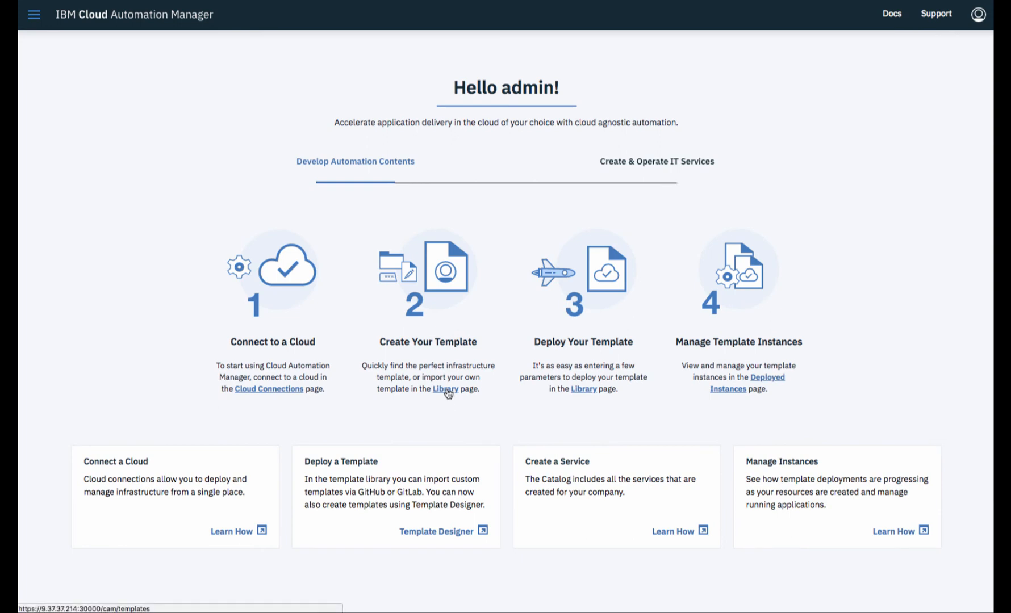
- Open JKE on AIX PowerVC from the template library, review its source and parameters, and start deploying
left_click(446, 390)
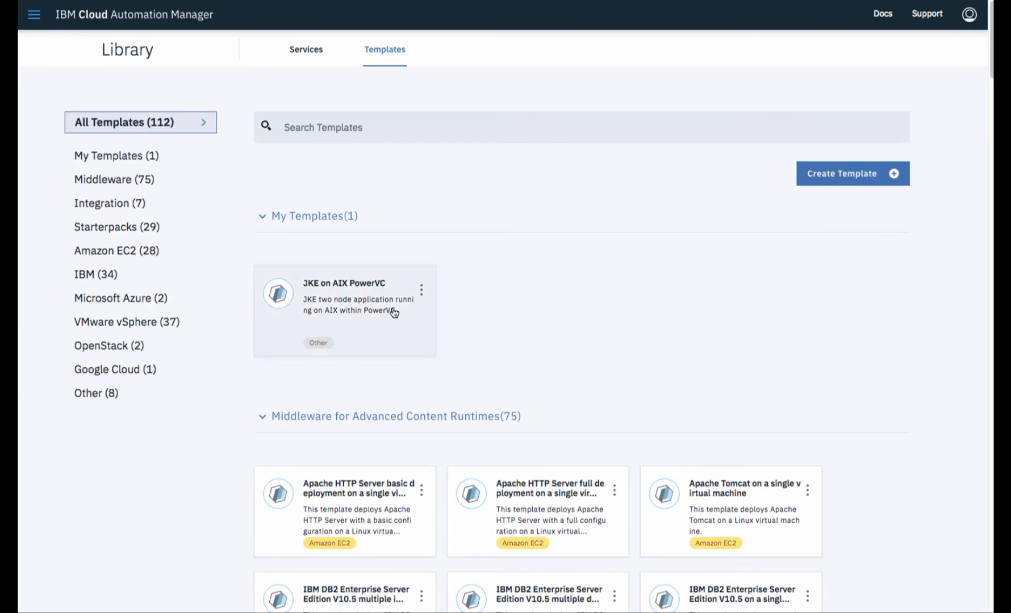
left_click(422, 291)
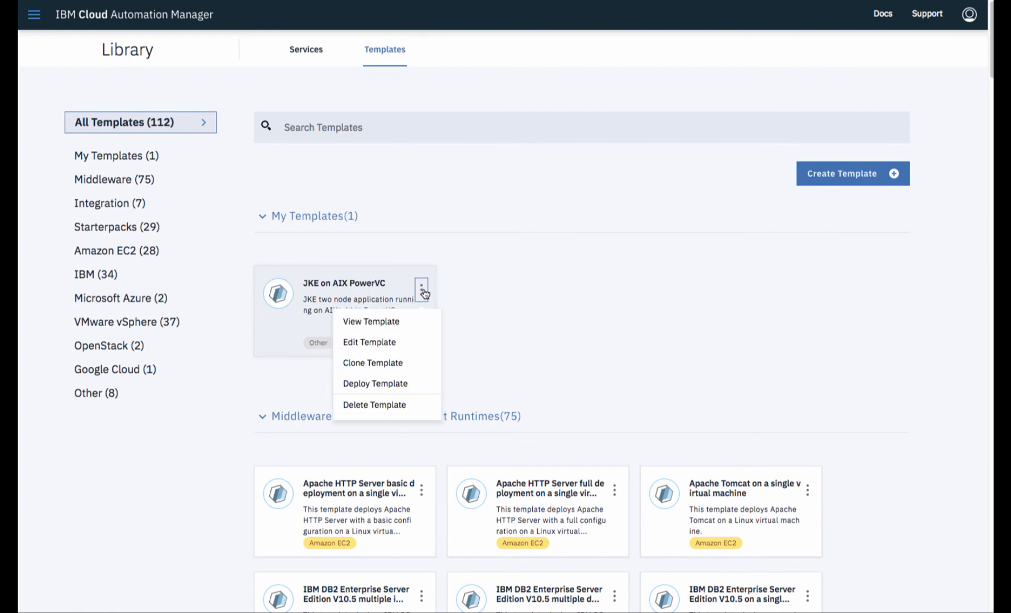
left_click(392, 385)
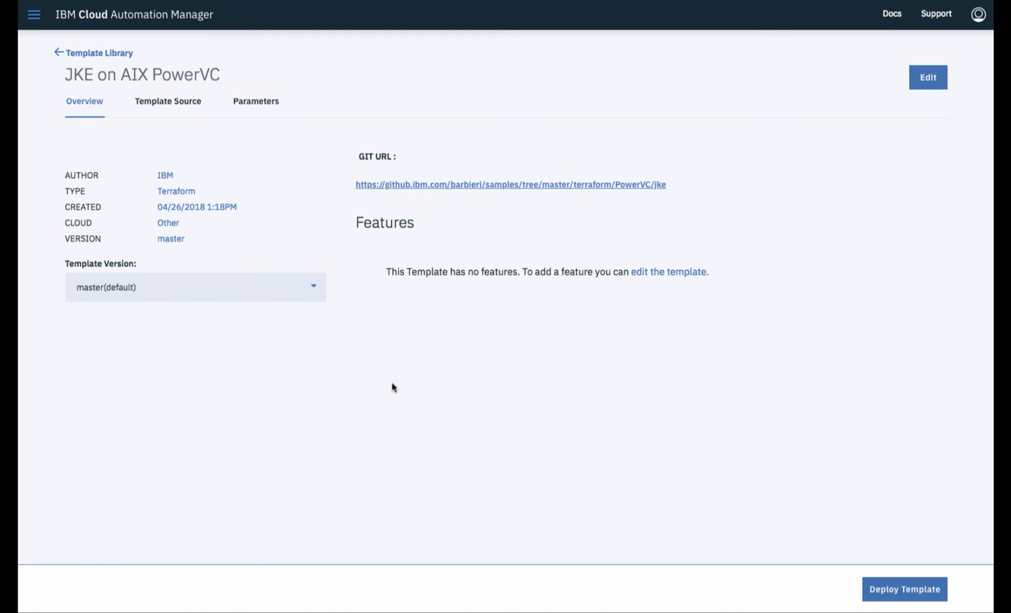
left_click(179, 112)
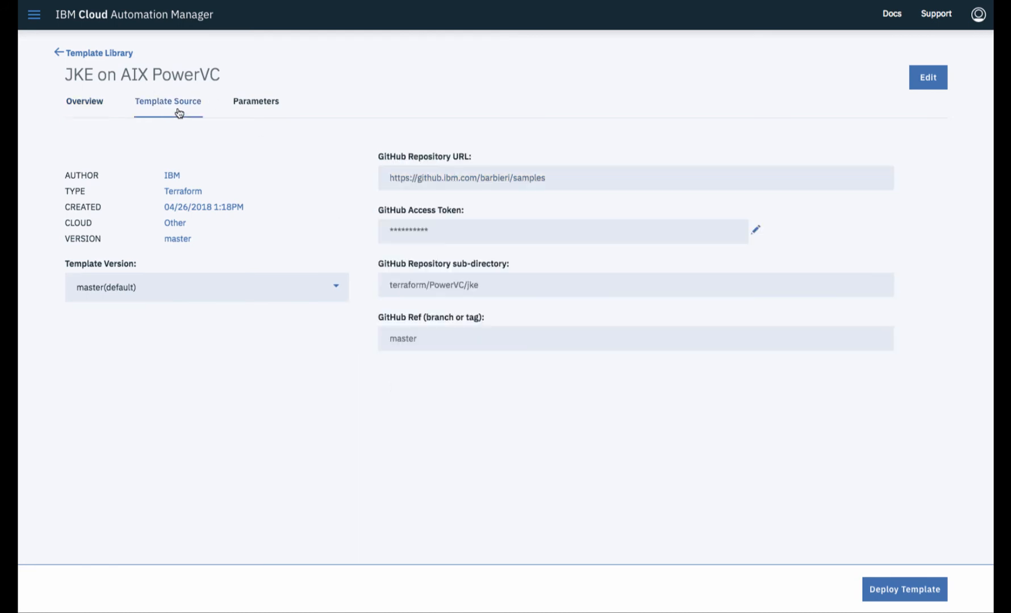
left_click(260, 106)
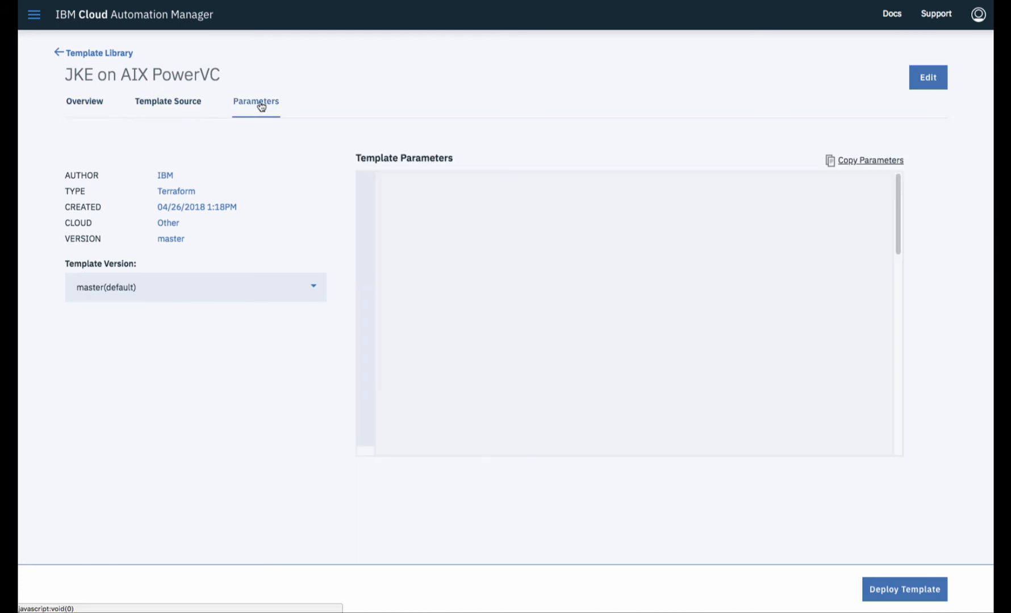
left_click(903, 591)
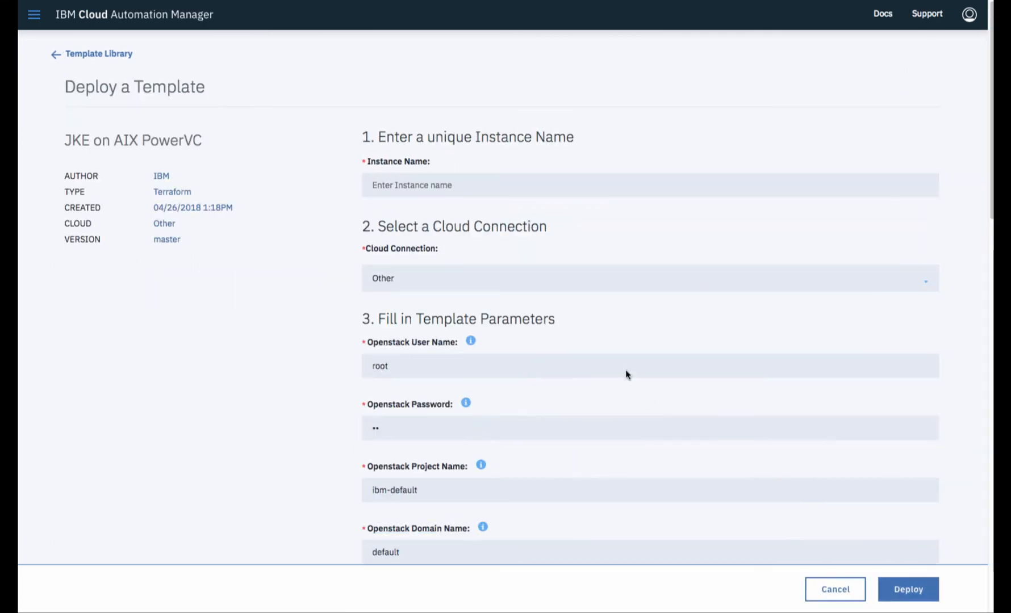
- Name the new instance ucd-aix-powervc
left_click(496, 182)
type("ucd")
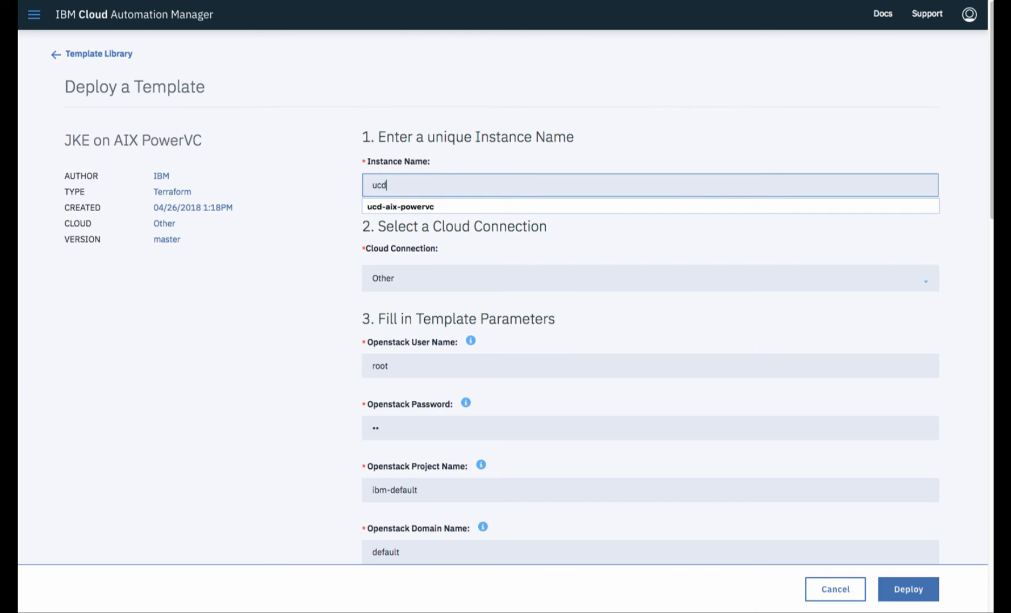
key("Down")
key("Return")
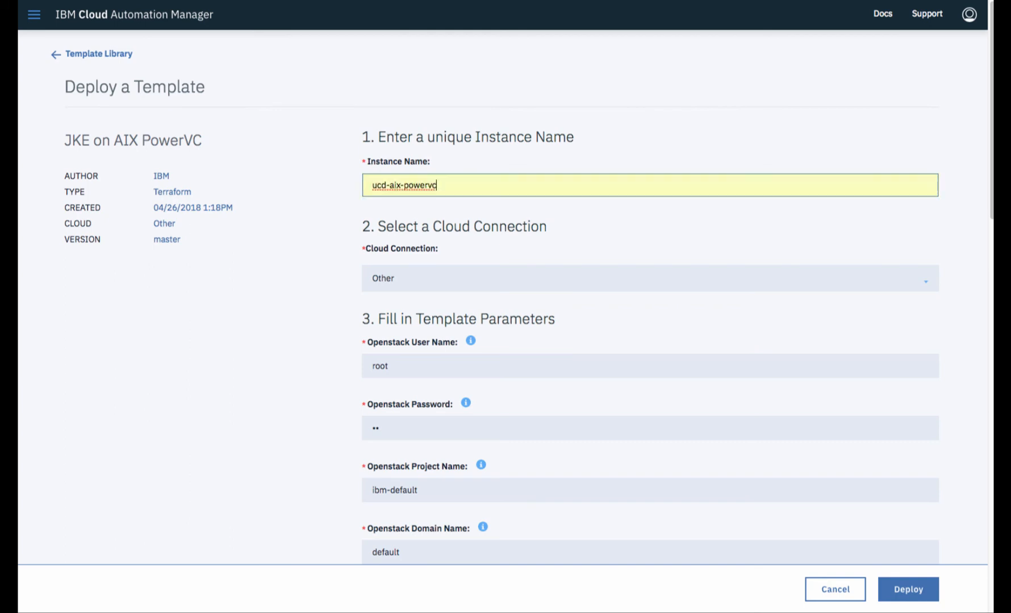
- Fill in the OpenStack and UCD passwords and launch the deployment
left_click(397, 422)
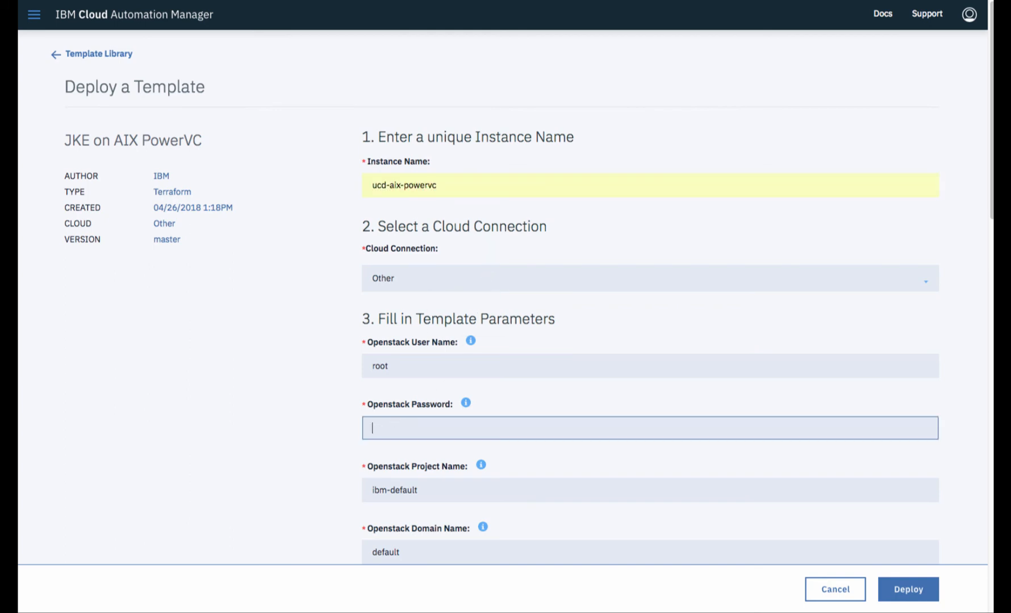
type("********")
scroll(302, 429, "down", 7)
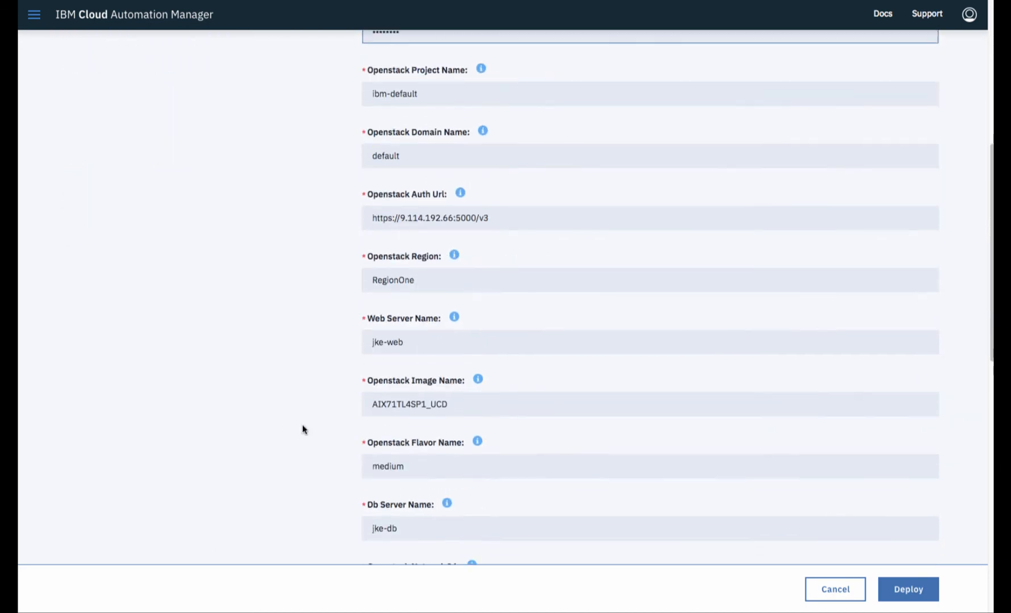
scroll(302, 429, "down", 5)
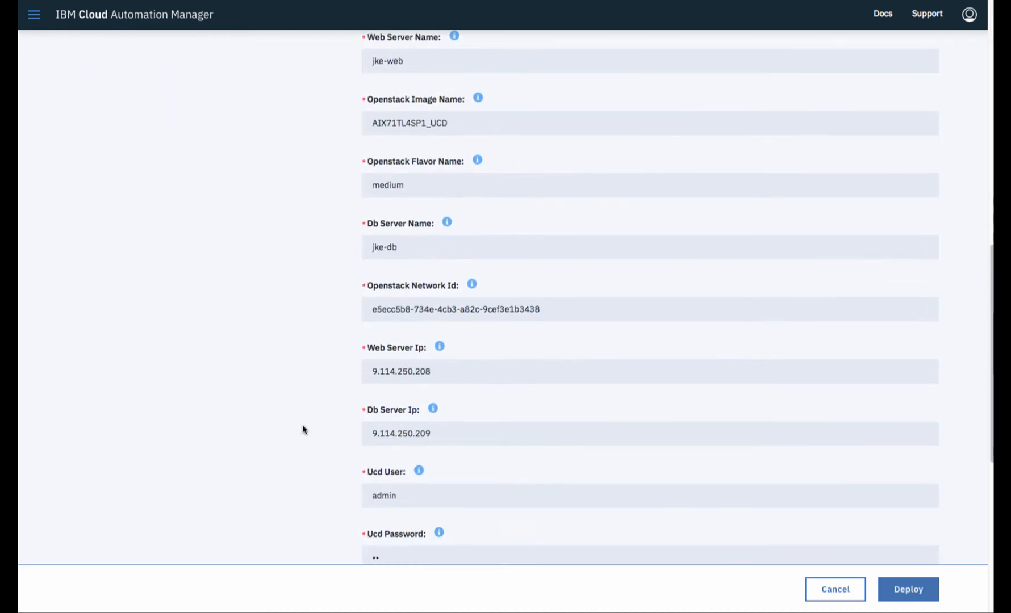
scroll(302, 429, "down", 2)
left_click(388, 445)
type("••")
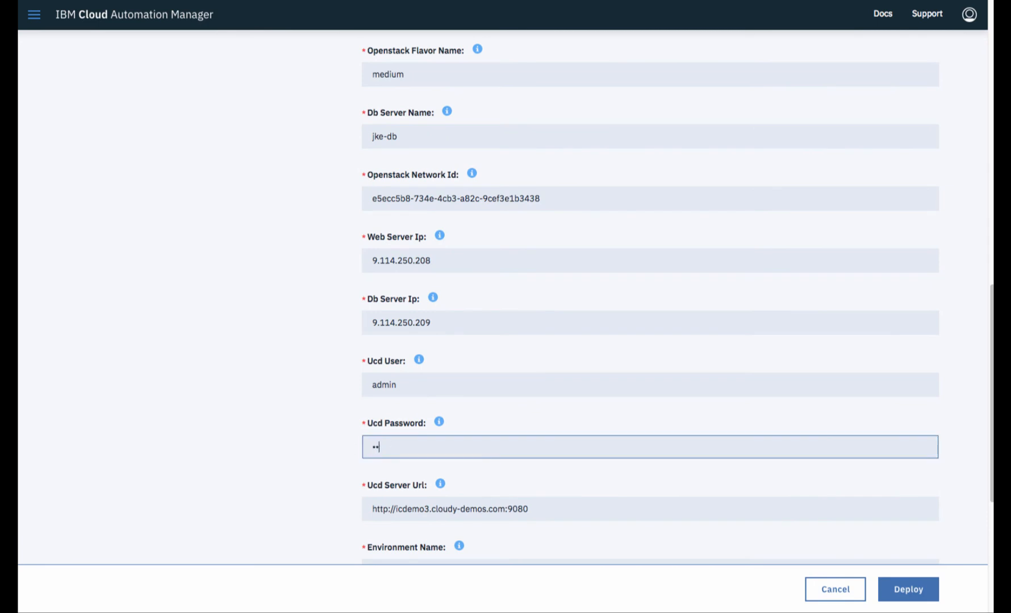
type("••••••")
left_click(919, 593)
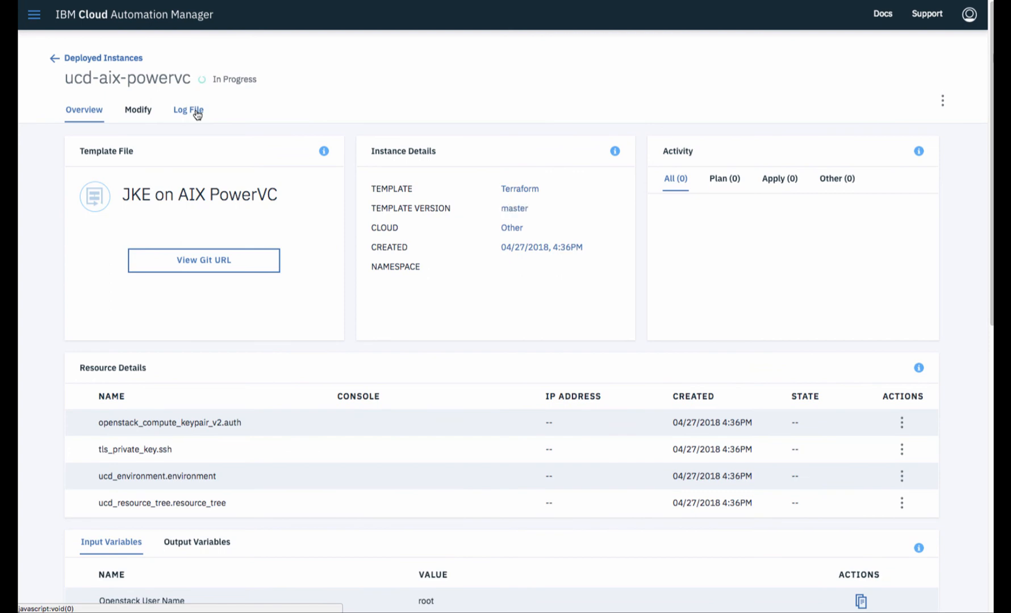
- Follow the Log File output until Terraform reports 16 resources added, then go back to Overview
left_click(197, 114)
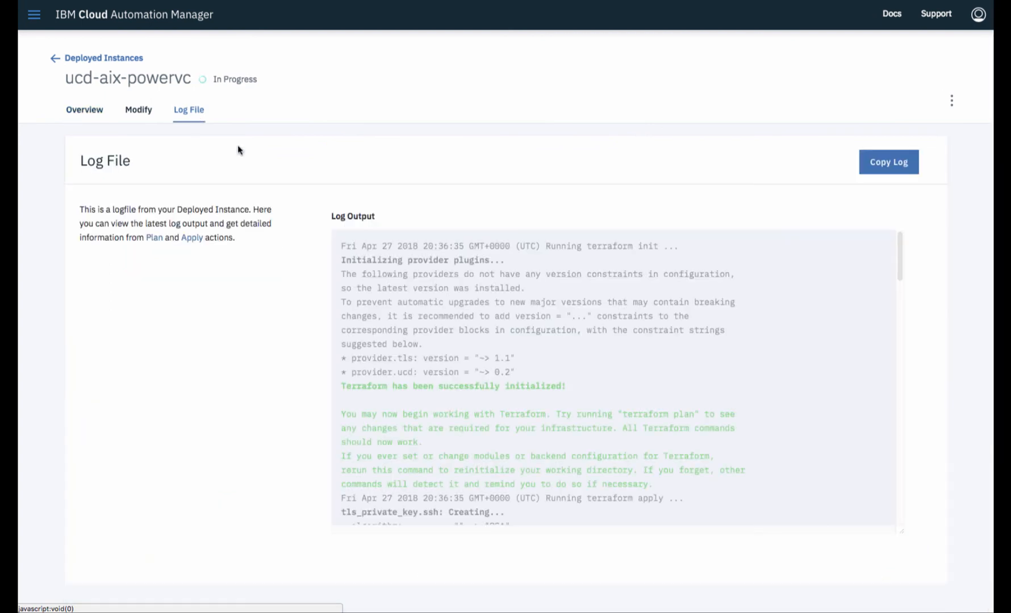
left_click_drag(900, 266, 900, 328)
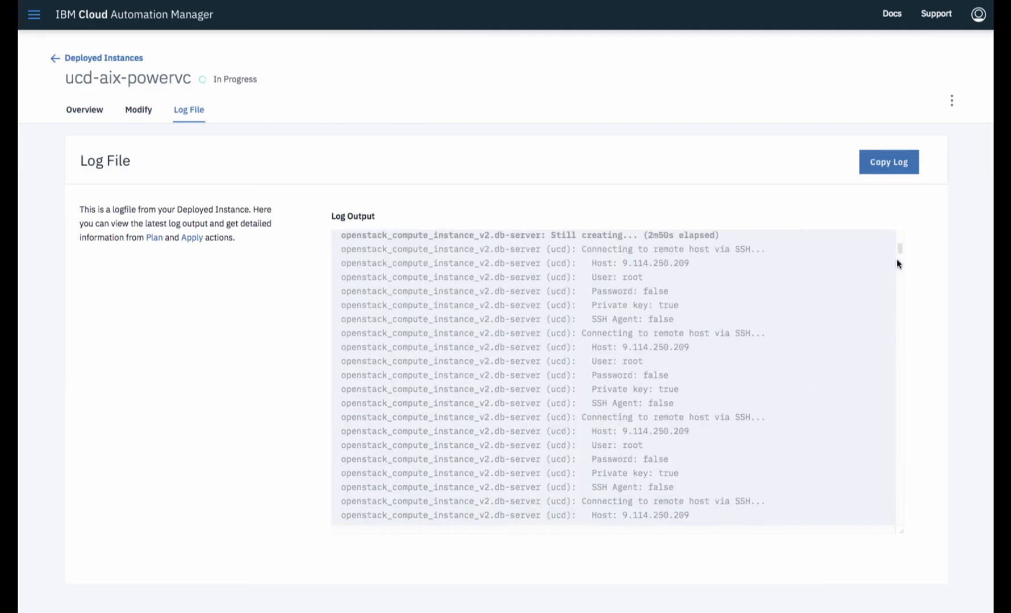
scroll(897, 286, "down", 3)
left_click_drag(897, 287, 901, 528)
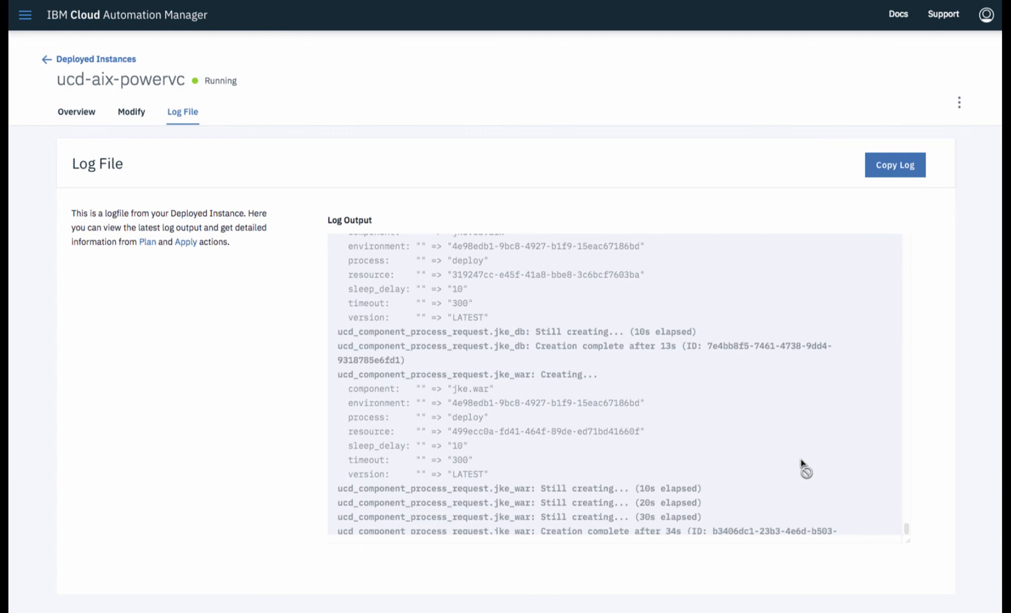
left_click(85, 115)
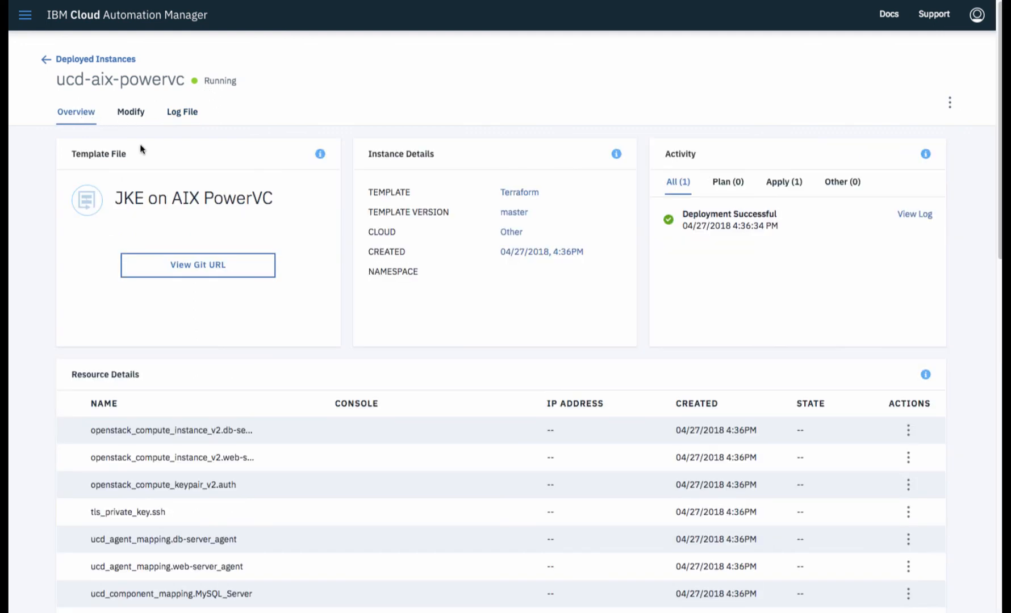
scroll(458, 326, "down", 1)
scroll(460, 328, "down", 5)
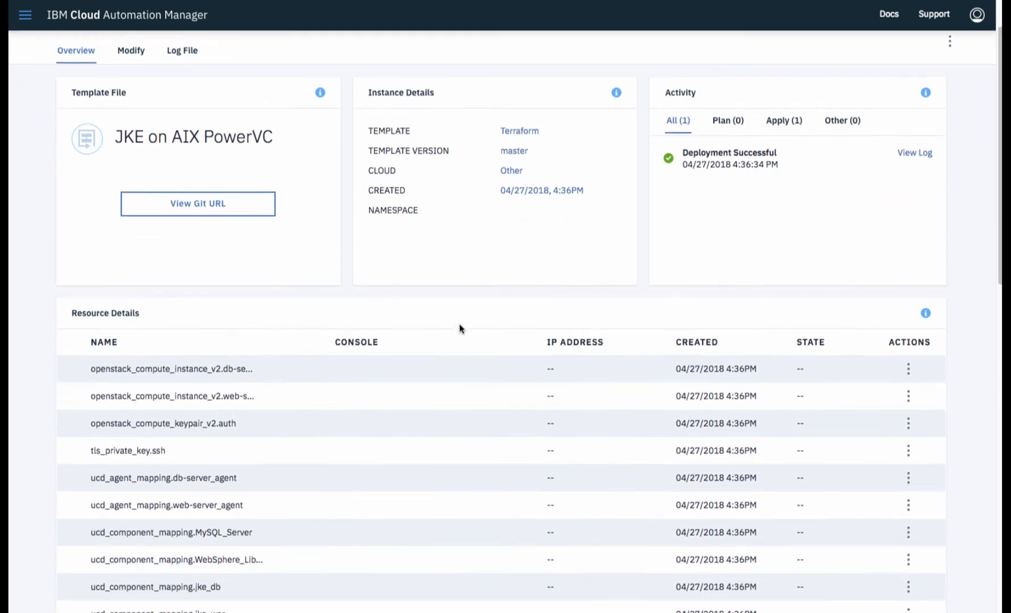
scroll(459, 328, "down", 4)
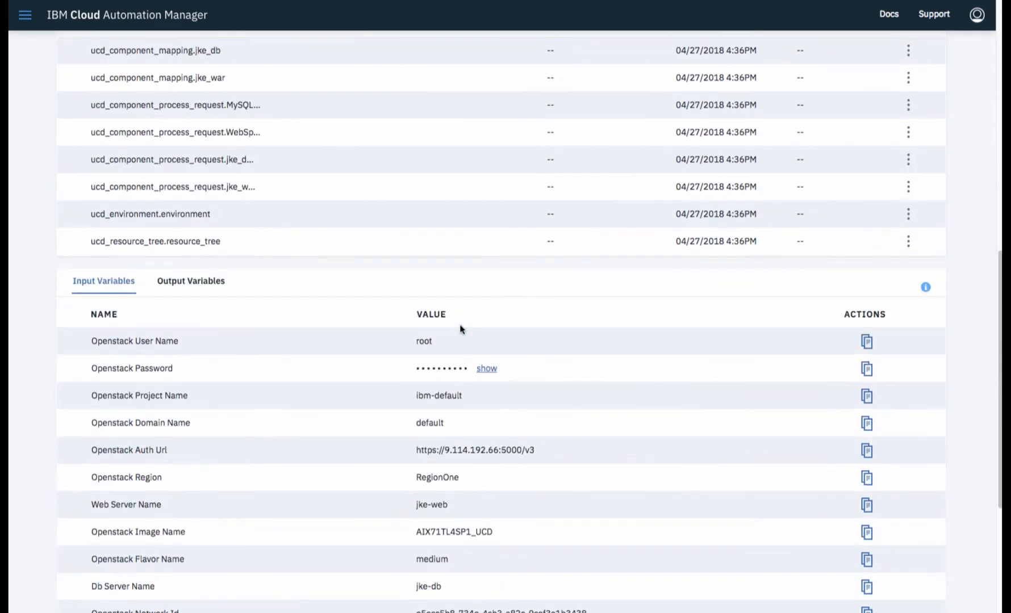
scroll(460, 328, "down", 2)
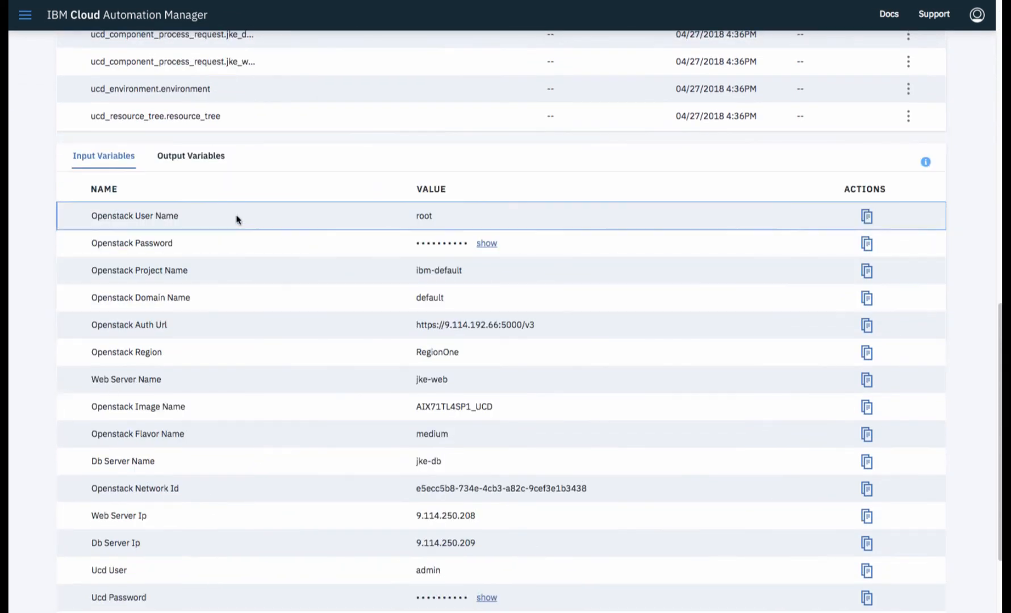
left_click(181, 156)
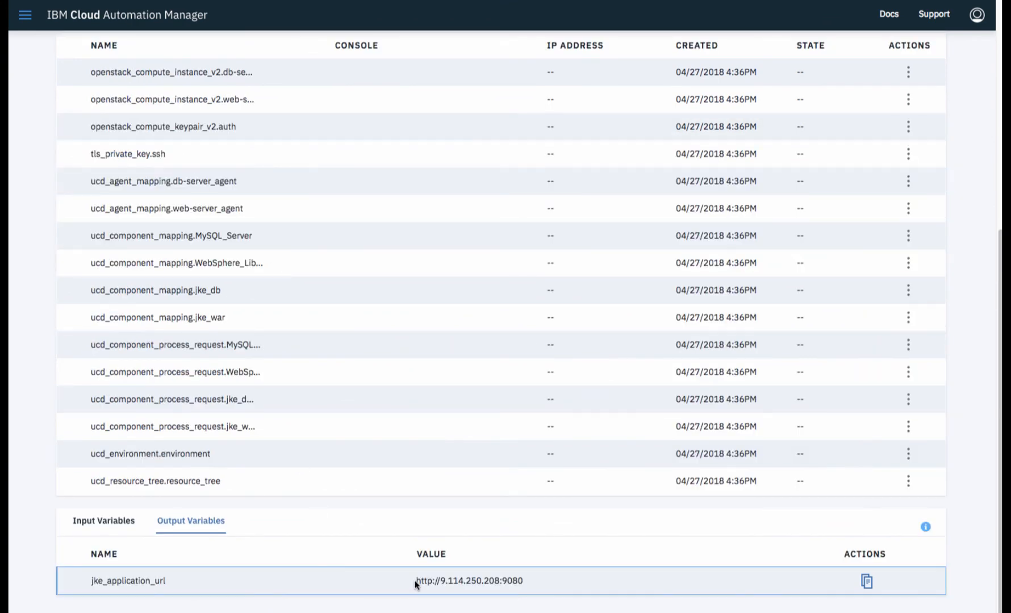
left_click_drag(416, 583, 523, 587)
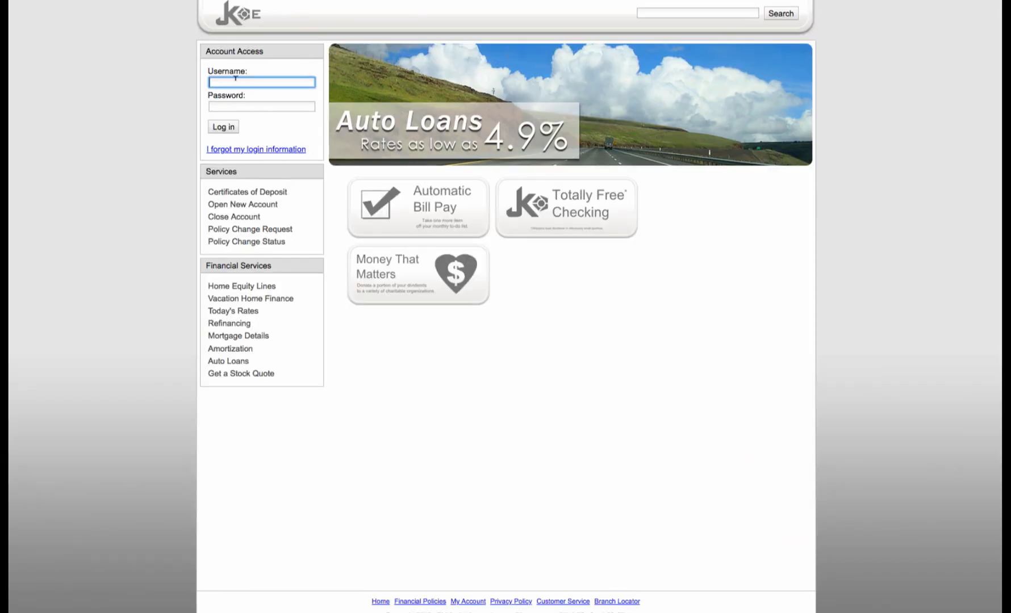
- Log in to the JKE banking site with the customer's username and password
type("jbrown")
key("Tab")
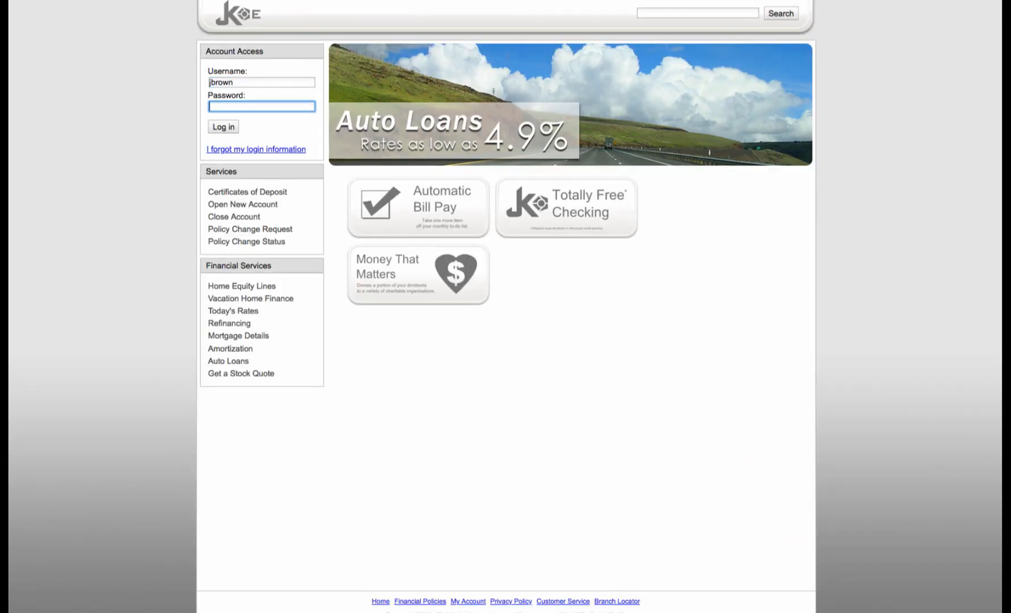
type("jbrown")
left_click(224, 127)
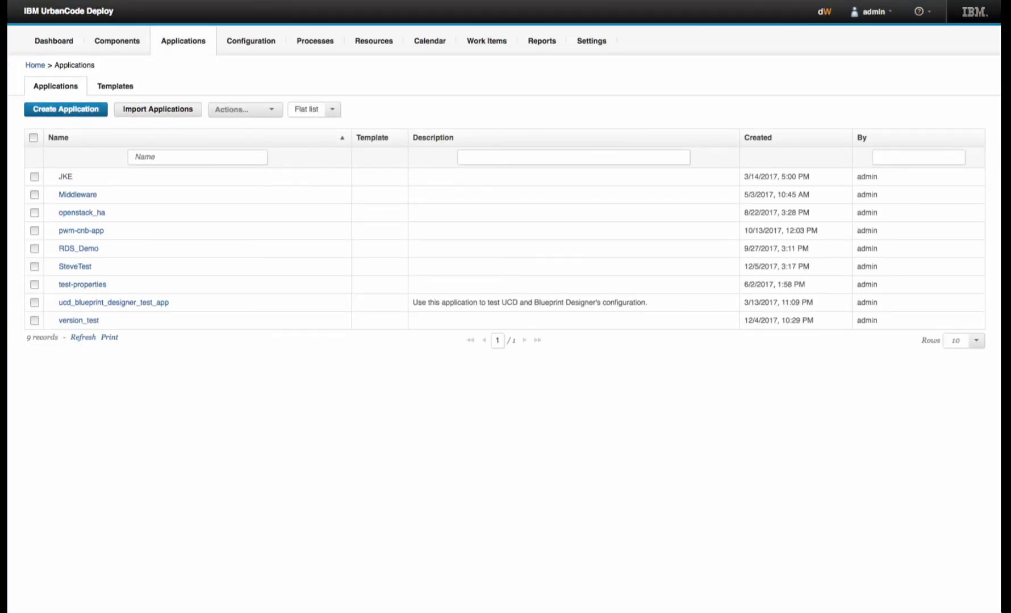
- Open JKE's jke-tf-aix environment, filtering by 'tf', and expand the db-server and web-server agents
left_click(64, 178)
type("t")
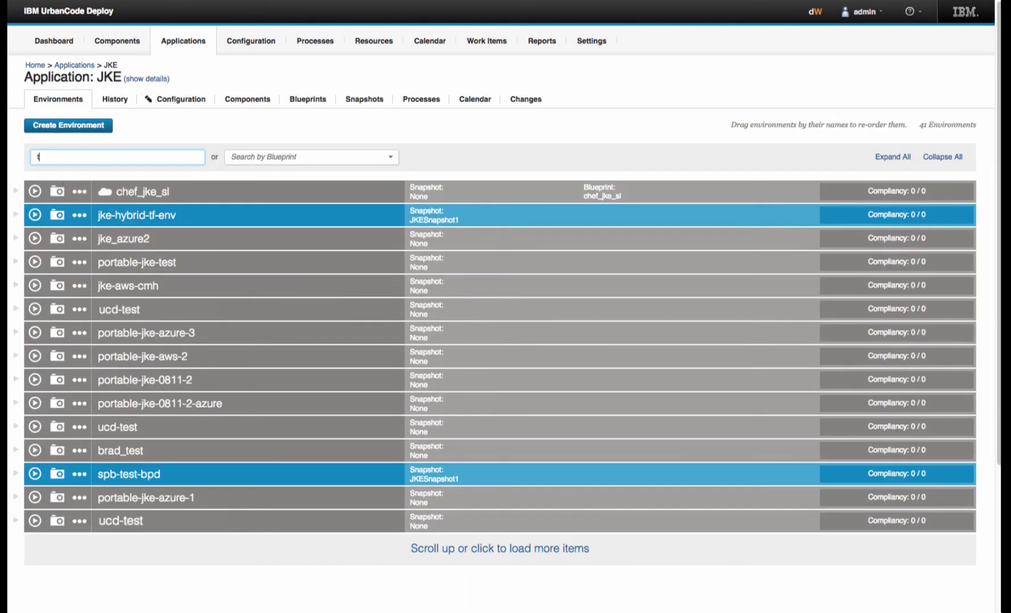
type("f")
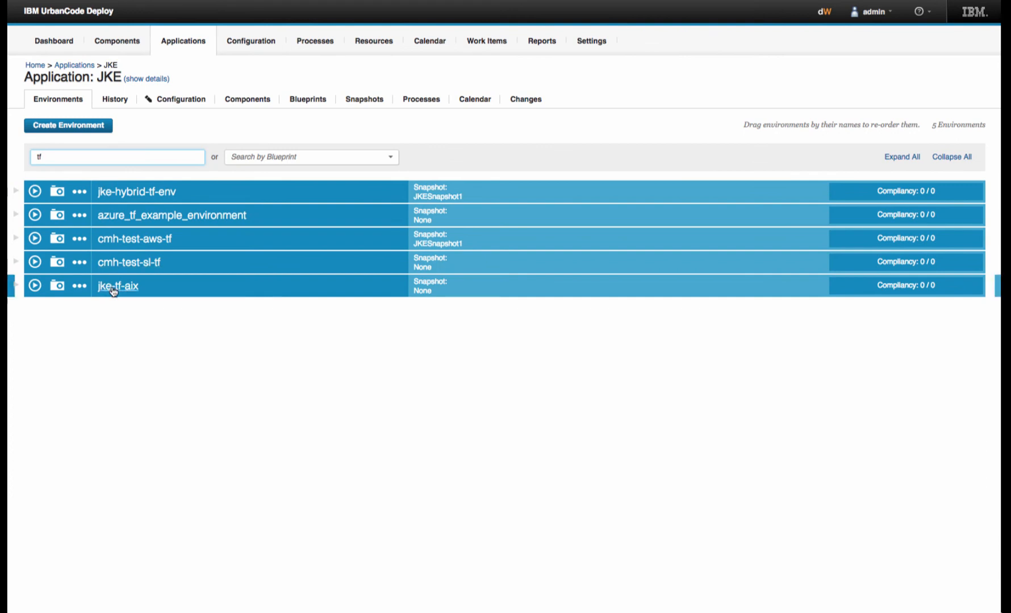
left_click(113, 289)
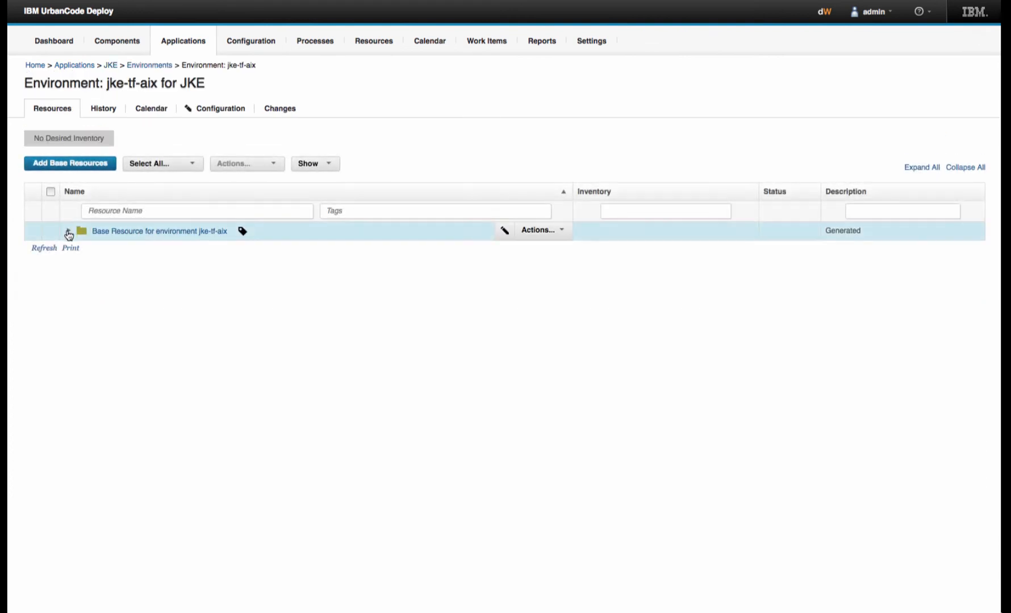
left_click(68, 231)
left_click(74, 250)
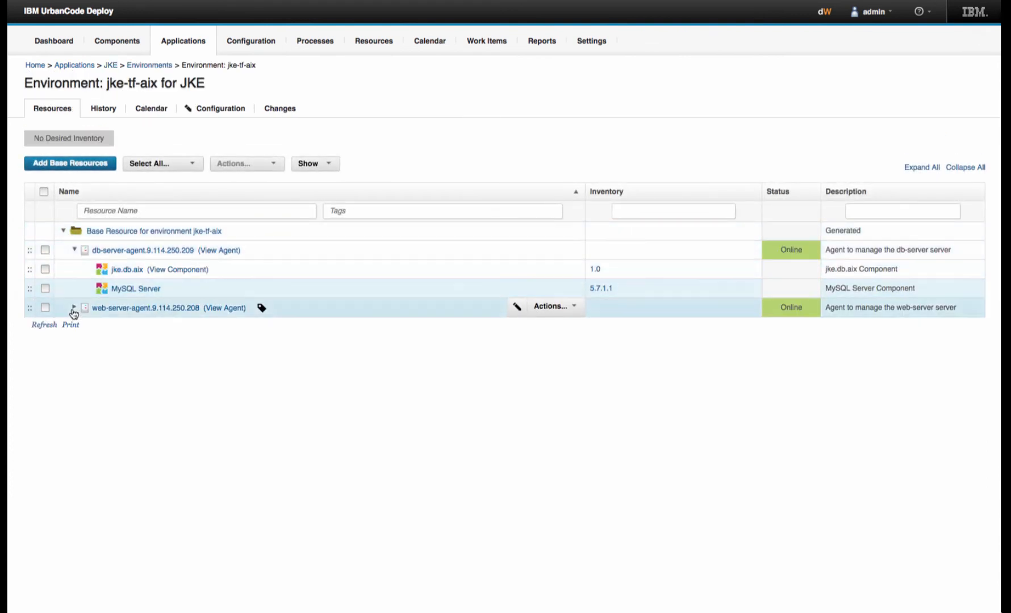
left_click(74, 309)
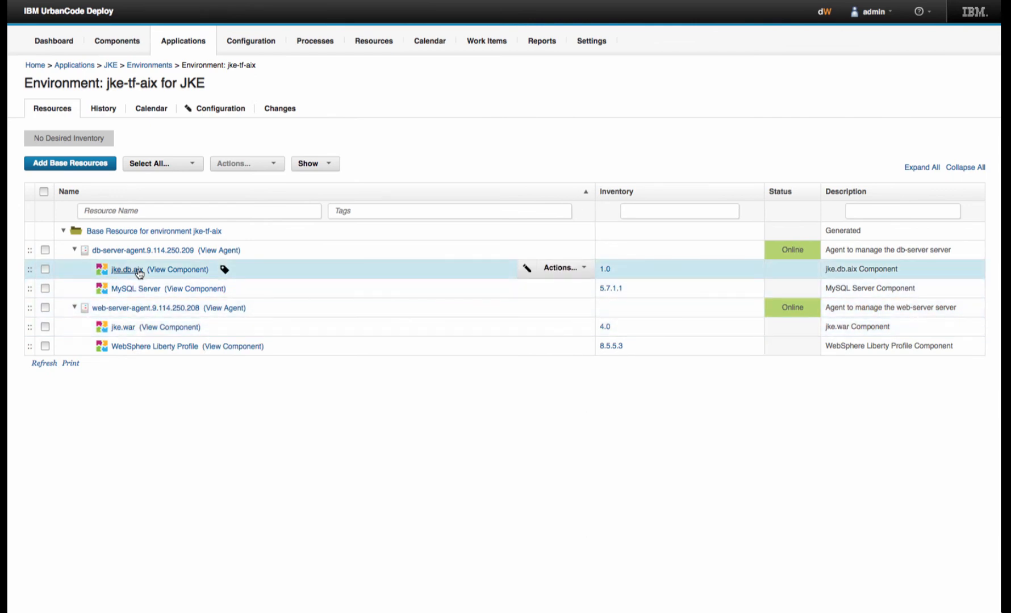